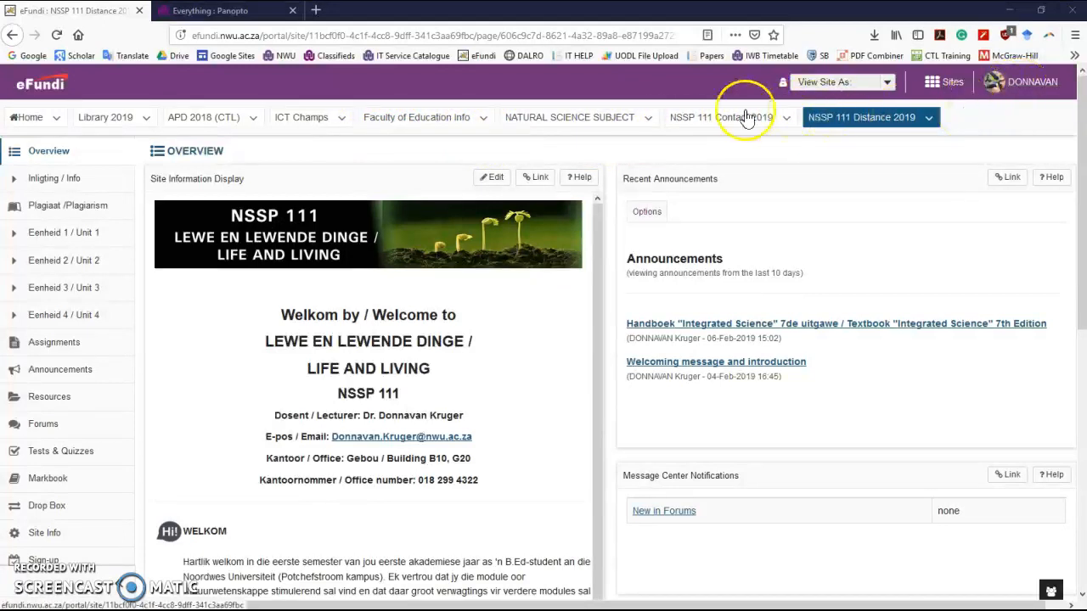
Step: Open the distance.nwu.ac.za website in a new browser tab
{"action": "left_click", "coordinate": [214, 12]}
{"action": "left_click", "coordinate": [100, 11]}
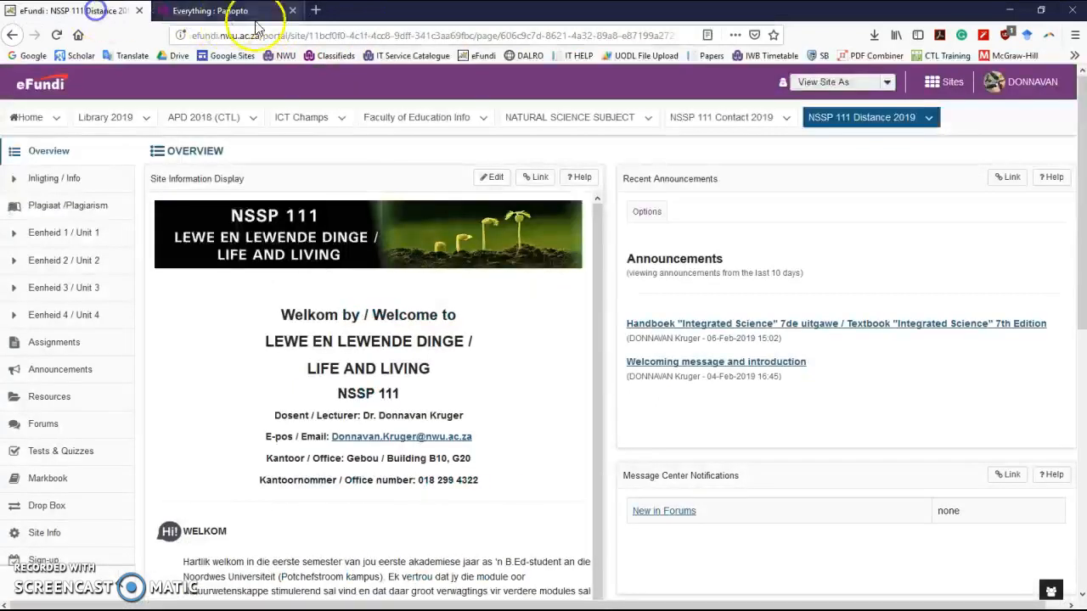
{"action": "left_click", "coordinate": [316, 11]}
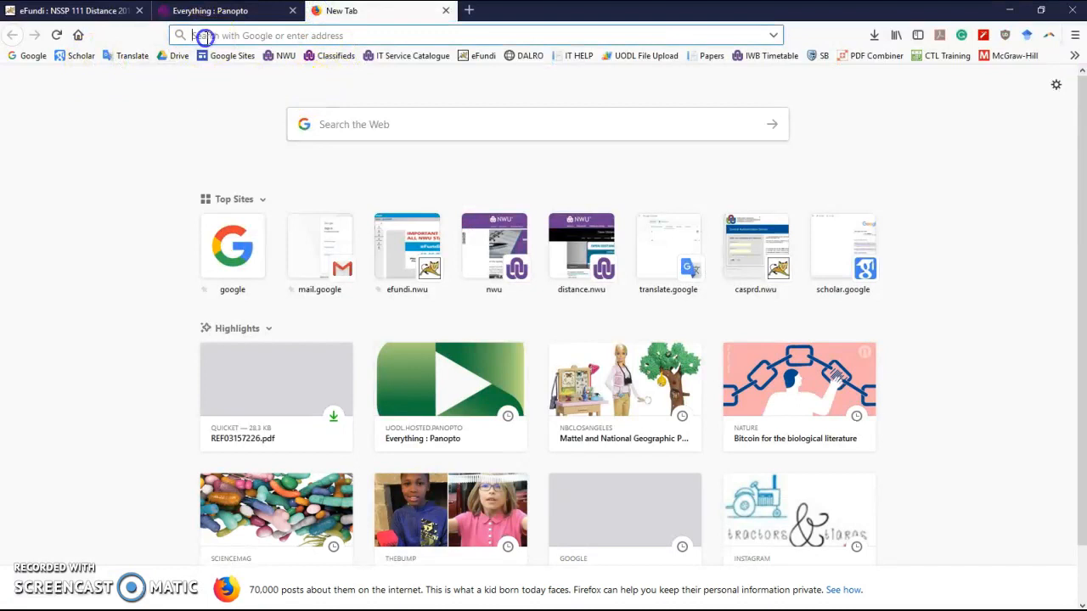
{"action": "type", "text": "distance.nwu.ac.za/"}
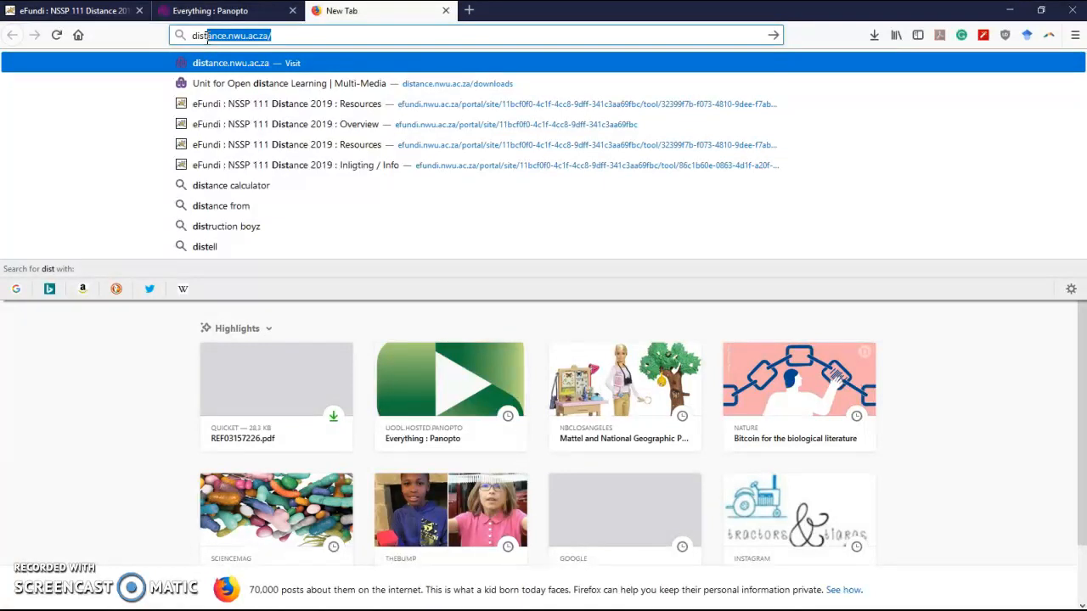
{"action": "key", "text": "Return"}
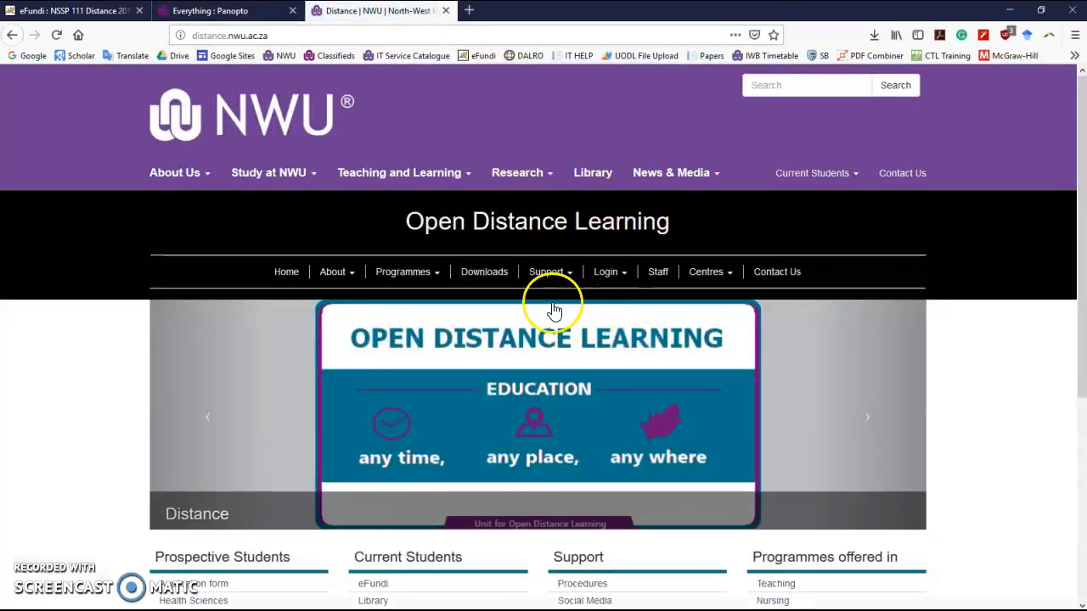
Step: Open the Video Resources site from the Open Distance Learning Downloads page
{"action": "left_click", "coordinate": [485, 274]}
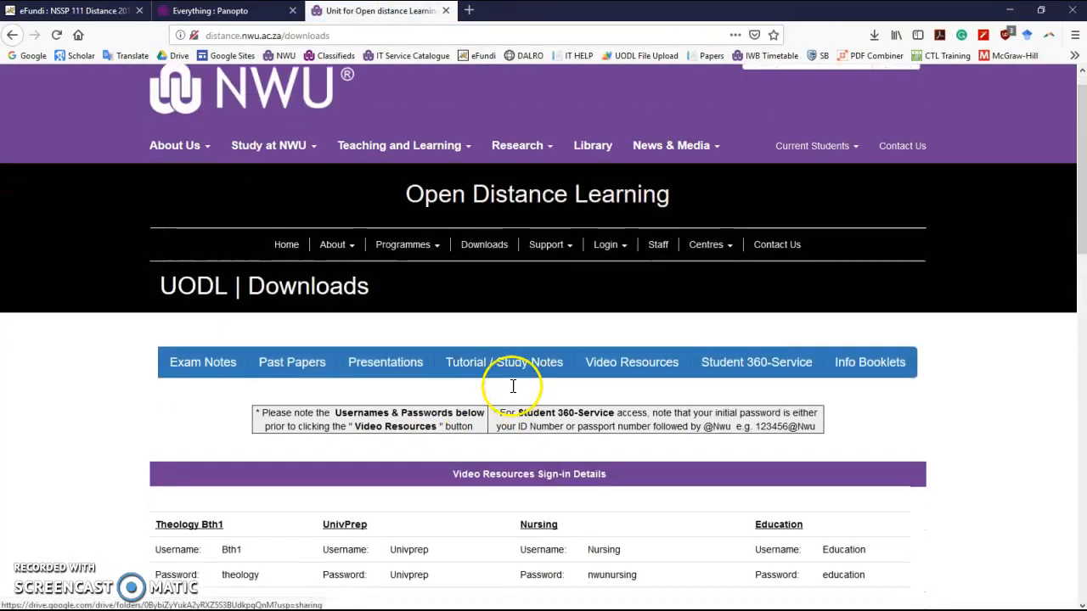
{"action": "scroll", "coordinate": [516, 381], "scroll_direction": "down", "scroll_amount": 2}
{"action": "left_click", "coordinate": [612, 255]}
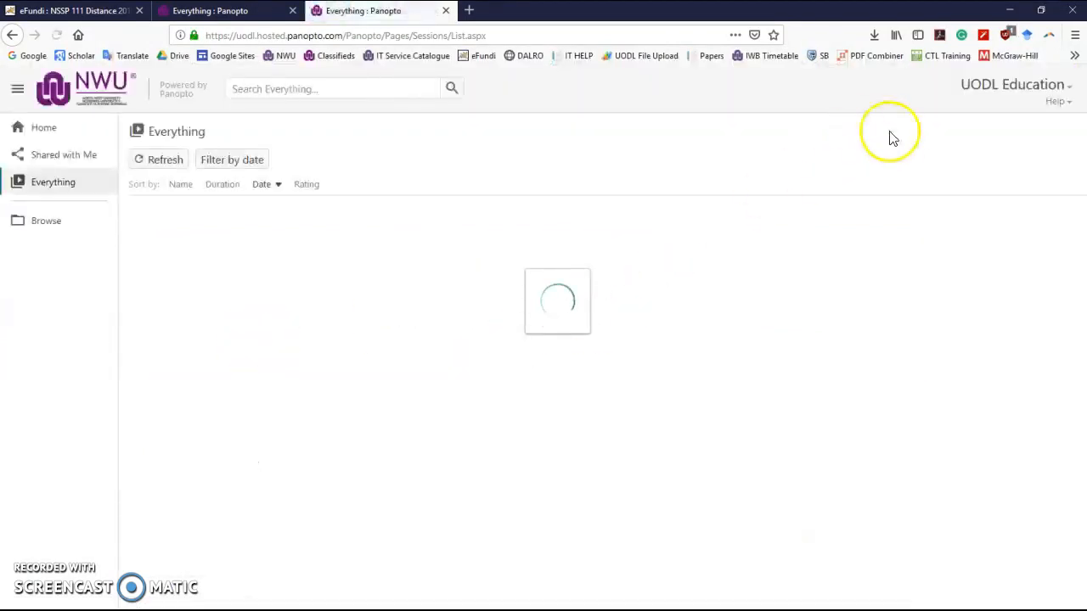
Step: Sign out of Panopto and sign back in with the prefilled Education login details
{"action": "left_click", "coordinate": [1015, 86]}
{"action": "left_click", "coordinate": [877, 256]}
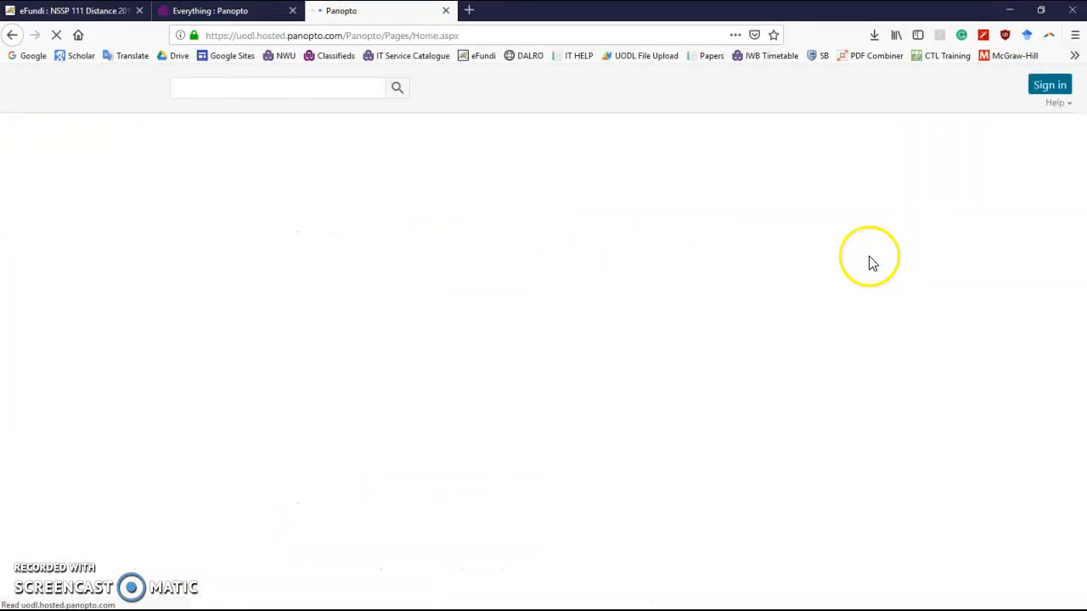
{"action": "left_click", "coordinate": [1050, 88]}
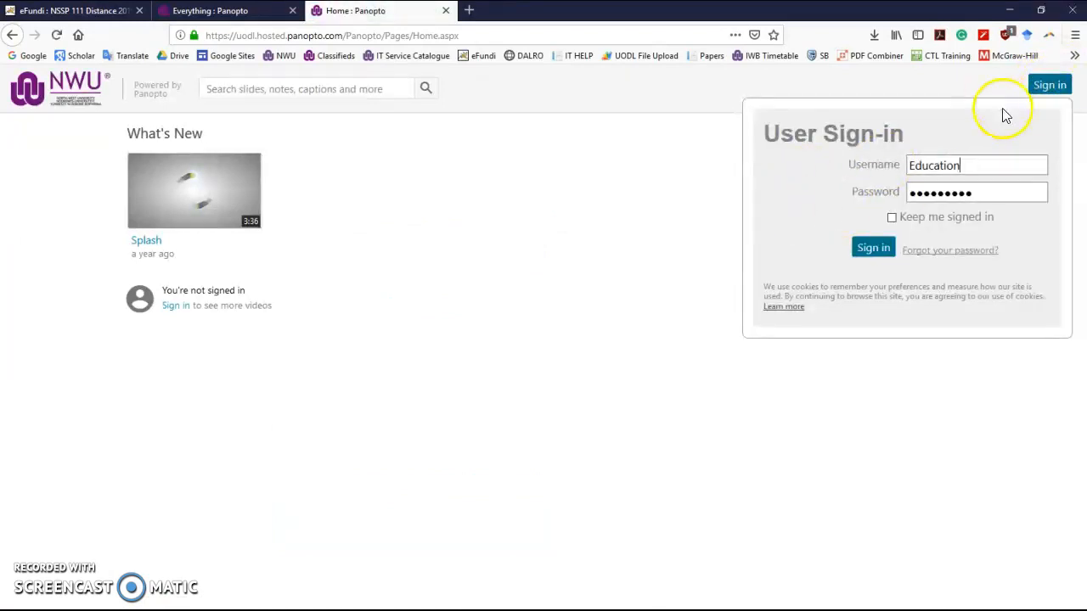
{"action": "left_click_drag", "start_coordinate": [911, 167], "coordinate": [961, 166]}
{"action": "left_click", "coordinate": [962, 166]}
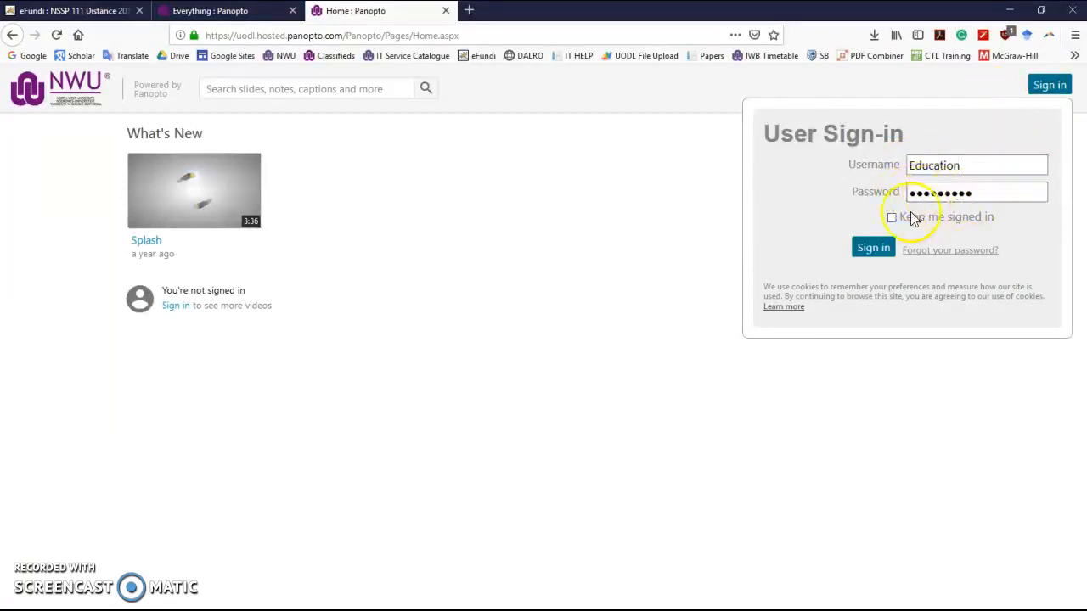
{"action": "left_click", "coordinate": [873, 249]}
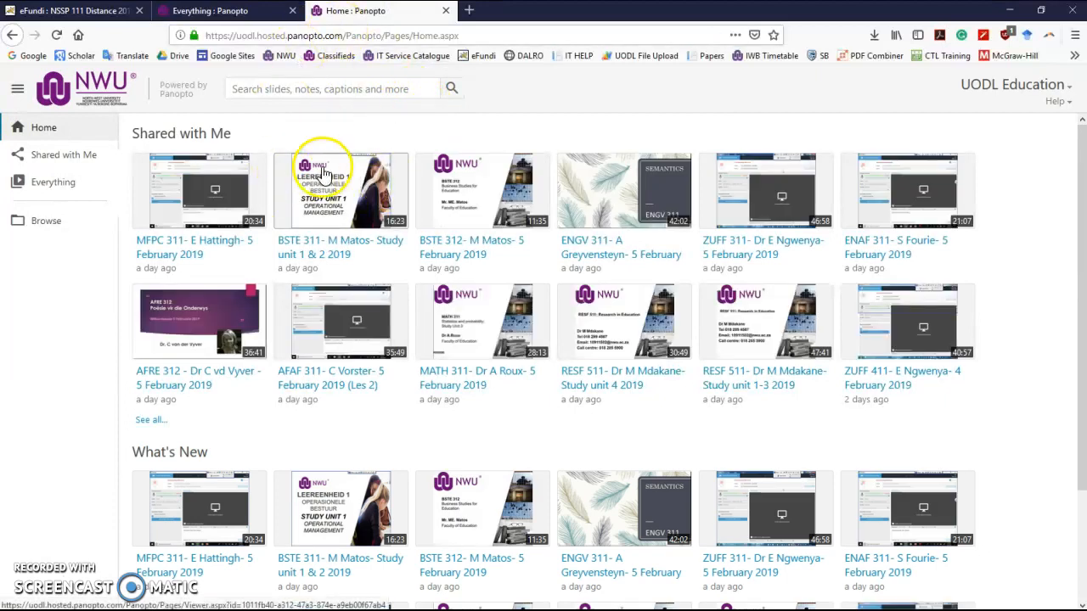
Step: Load the Panopto home page, close the older Panopto tab and return to the NSSP 111 Distance 2019 site
{"action": "left_click", "coordinate": [56, 131]}
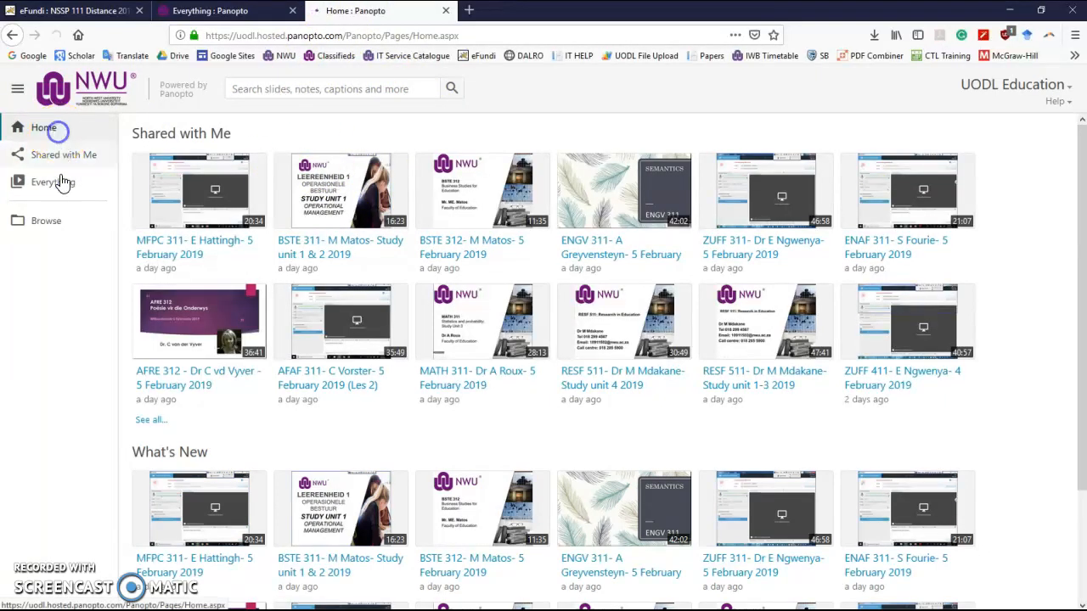
{"action": "left_click", "coordinate": [292, 10]}
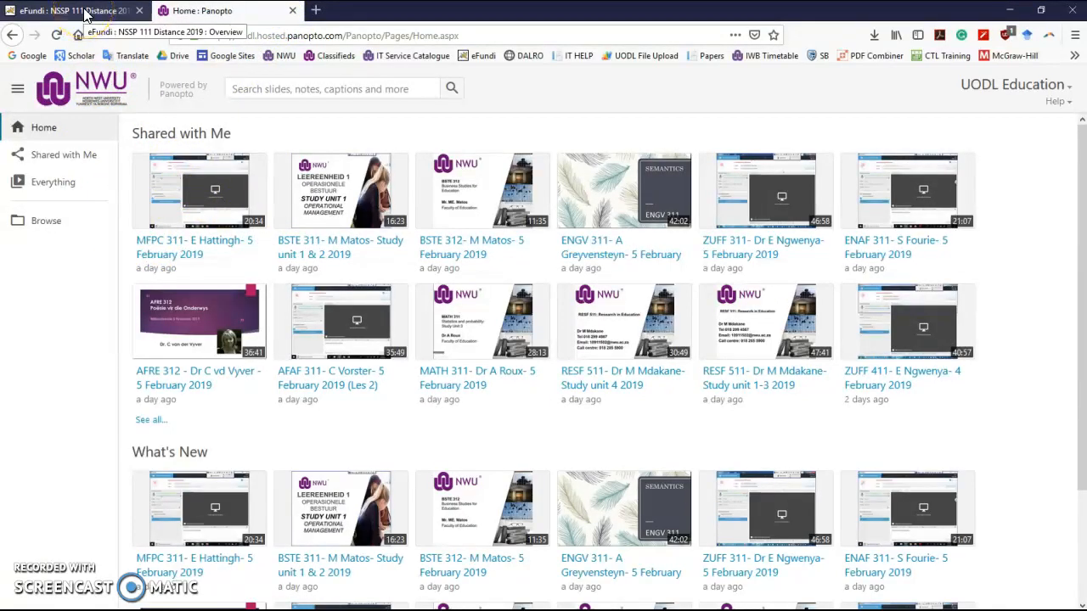
{"action": "left_click", "coordinate": [84, 11]}
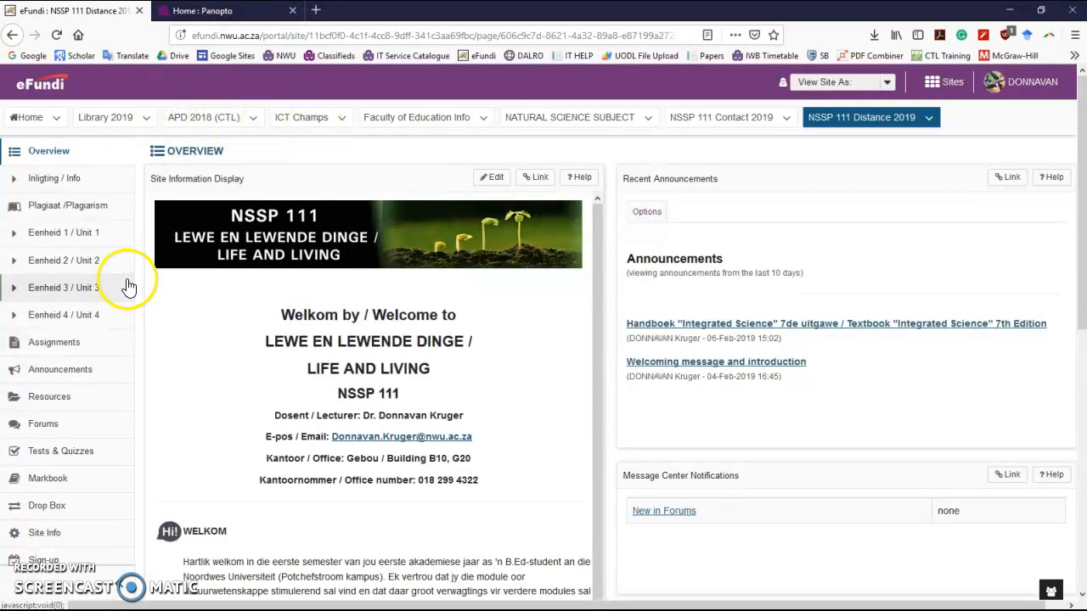
Step: Open Manage Tools in the Site Info of NSSP 111 Distance 2019
{"action": "scroll", "coordinate": [128, 285], "scroll_direction": "down", "scroll_amount": 1}
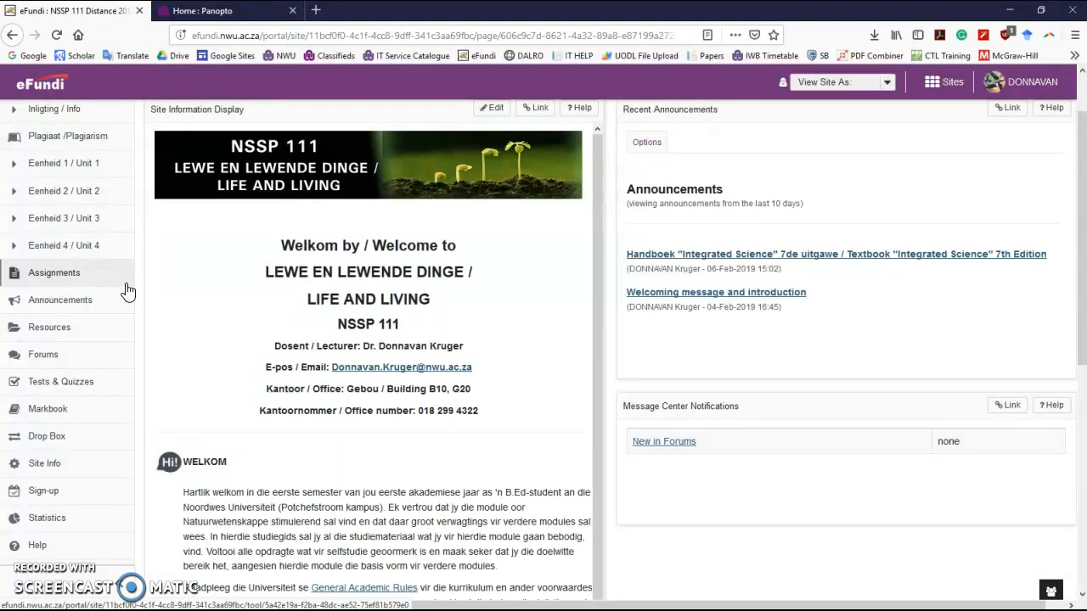
{"action": "scroll", "coordinate": [84, 369], "scroll_direction": "down", "scroll_amount": 2}
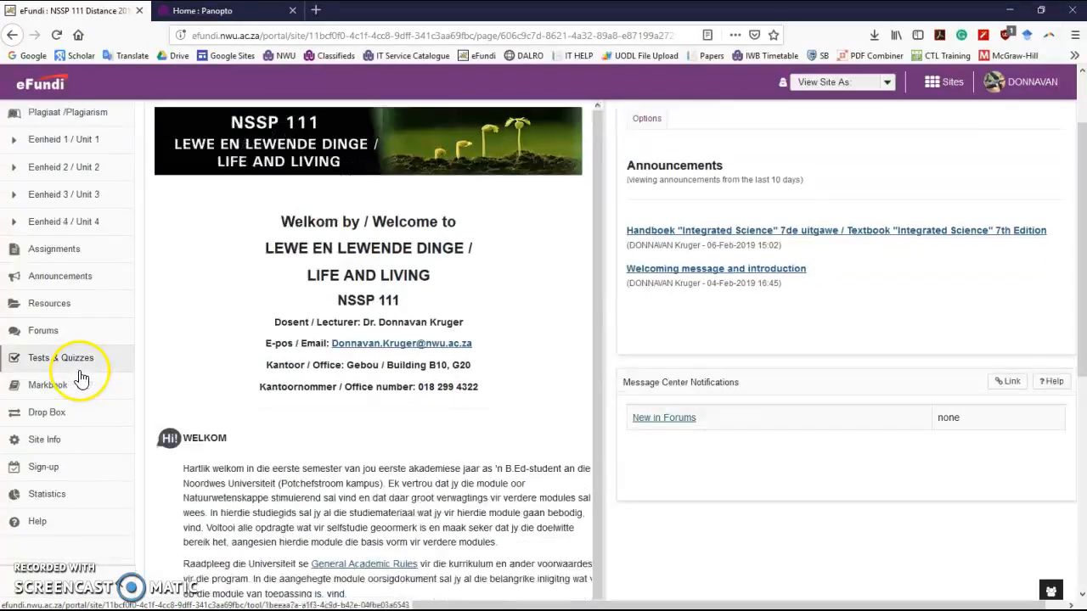
{"action": "scroll", "coordinate": [292, 408], "scroll_direction": "up", "scroll_amount": 3}
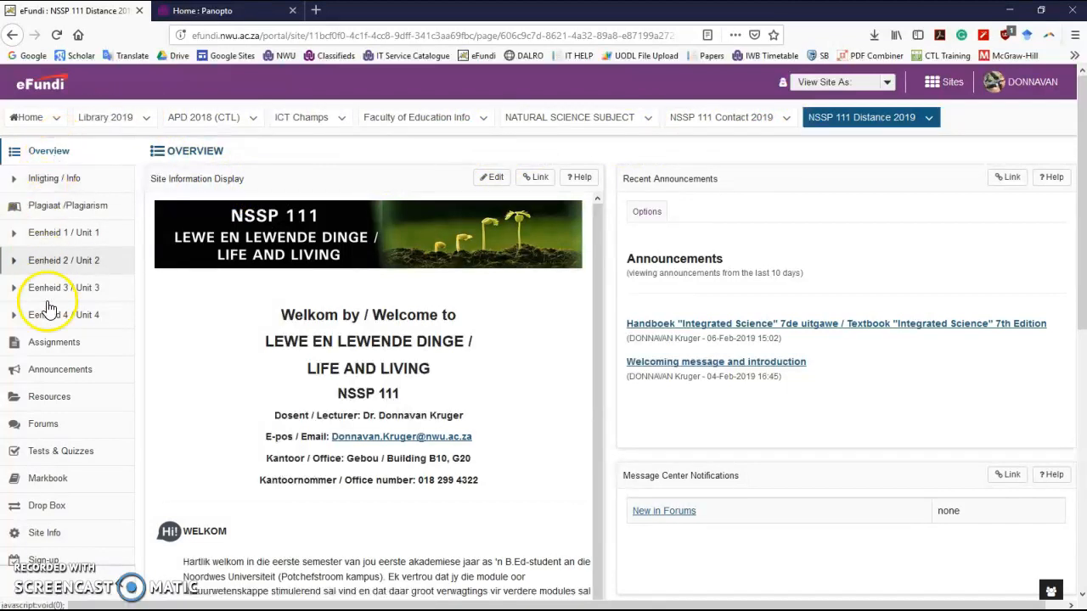
{"action": "scroll", "coordinate": [43, 497], "scroll_direction": "down", "scroll_amount": 1}
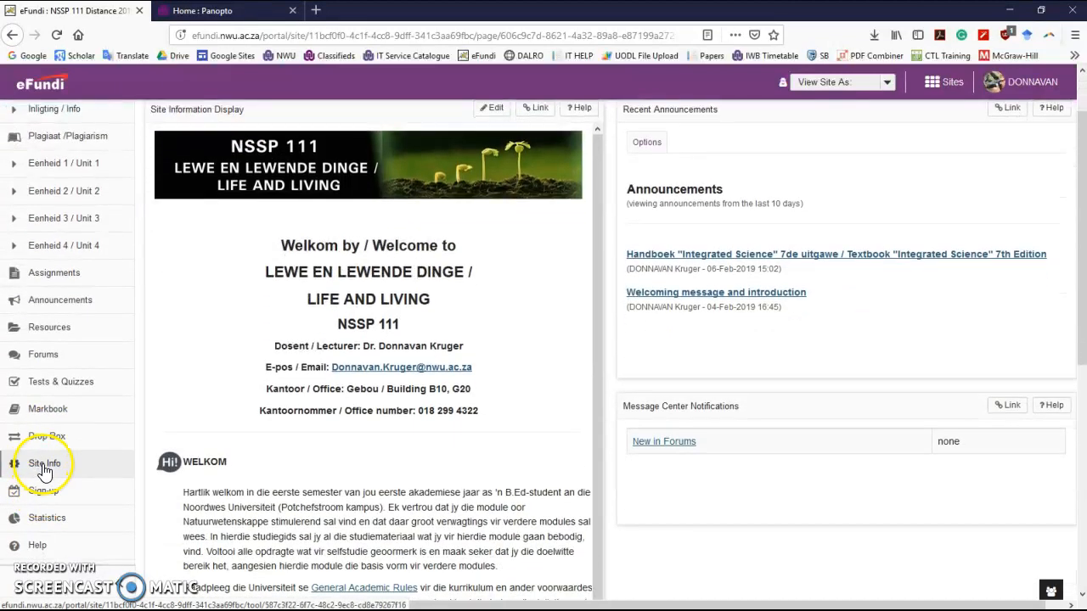
{"action": "left_click", "coordinate": [42, 464]}
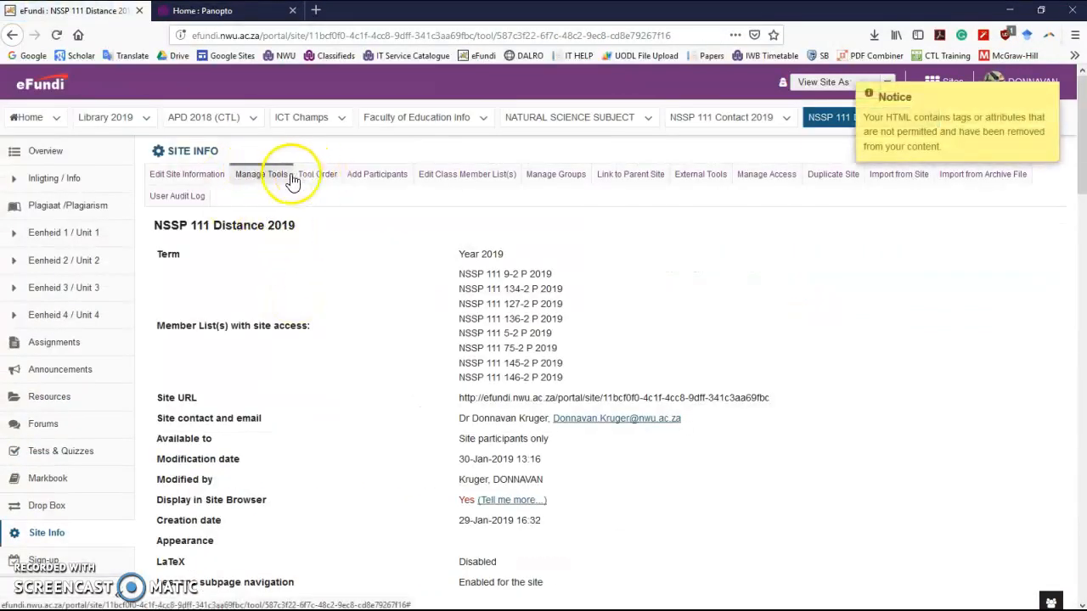
{"action": "left_click", "coordinate": [249, 181]}
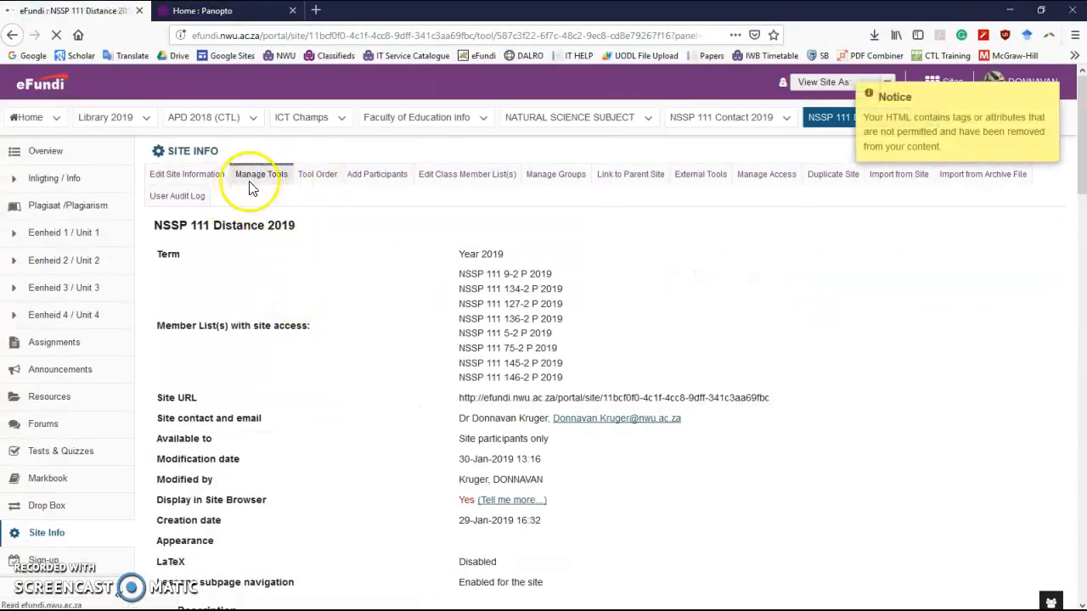
Step: Add the Web Content tool to the site and title it IWB Recordings
{"action": "scroll", "coordinate": [259, 272], "scroll_direction": "down", "scroll_amount": 8}
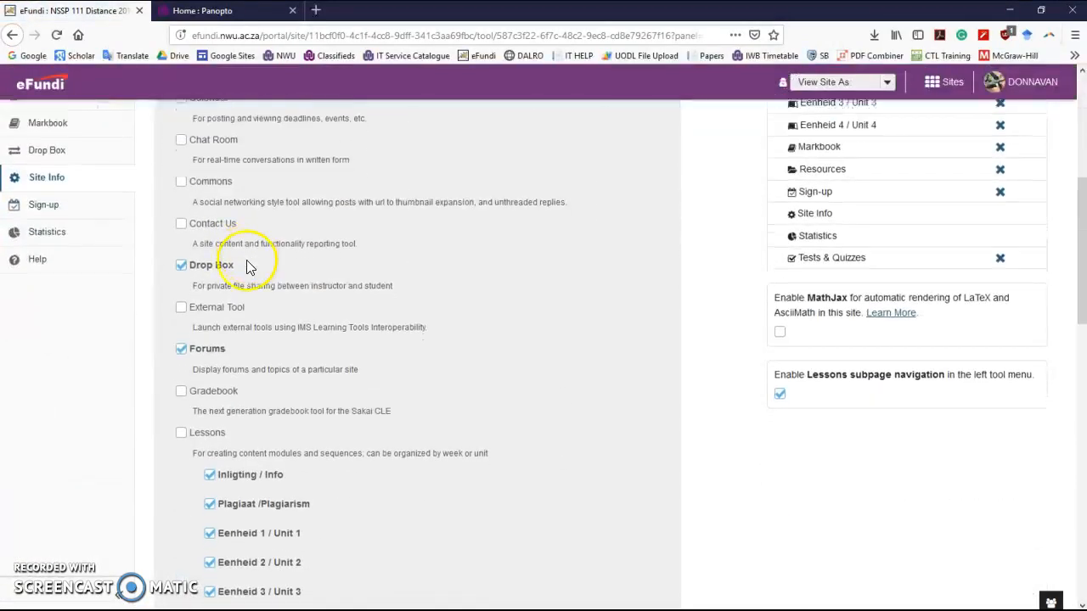
{"action": "scroll", "coordinate": [251, 319], "scroll_direction": "down", "scroll_amount": 9}
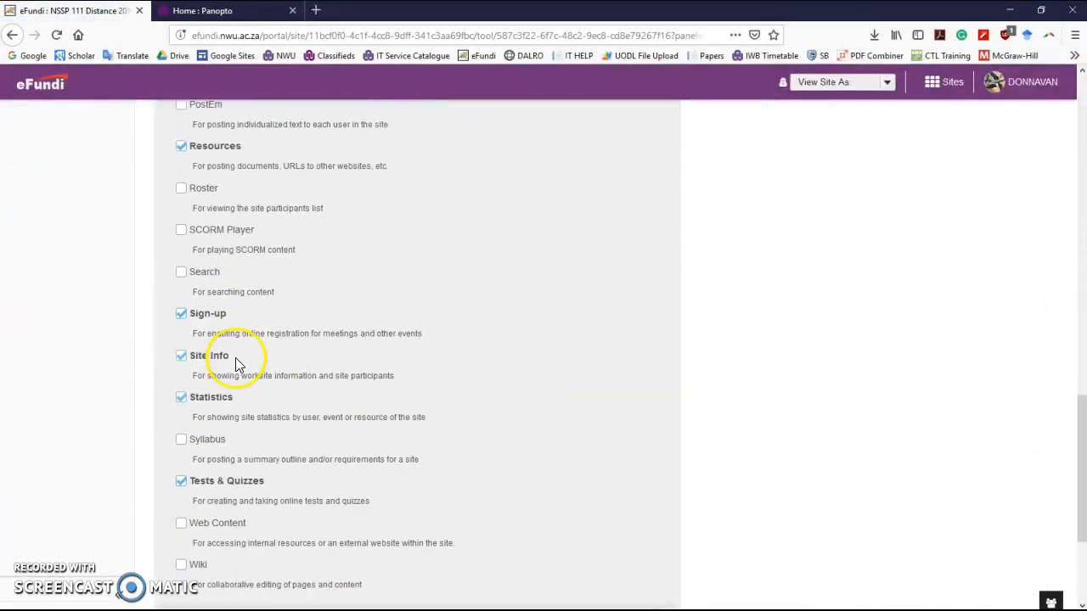
{"action": "left_click", "coordinate": [180, 320]}
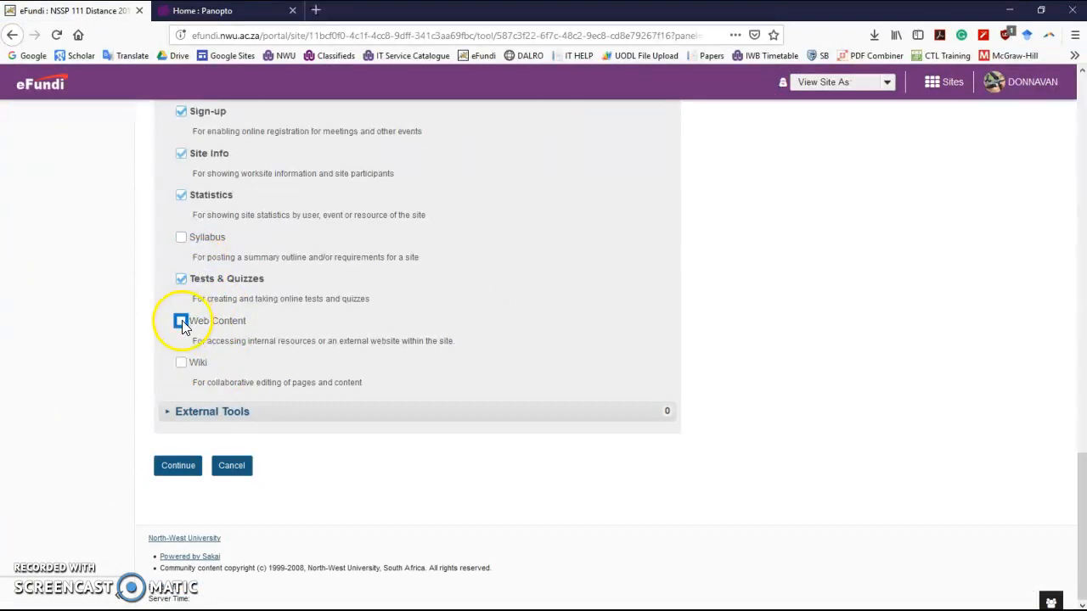
{"action": "left_click", "coordinate": [179, 468]}
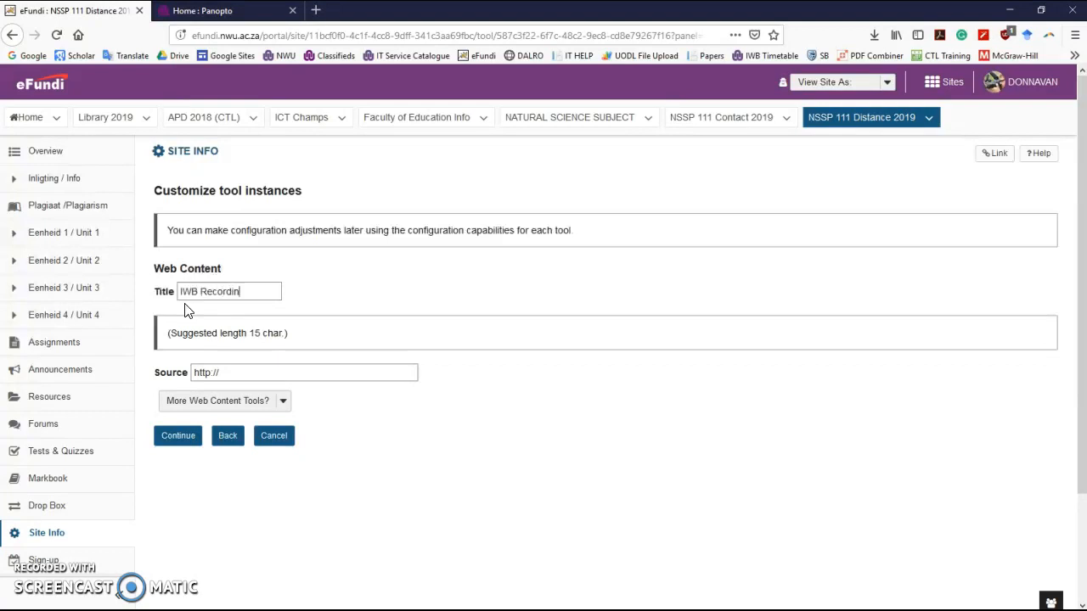
{"action": "left_click", "coordinate": [223, 374]}
Step: Copy the web address of the Panopto home page
{"action": "left_click", "coordinate": [245, 11]}
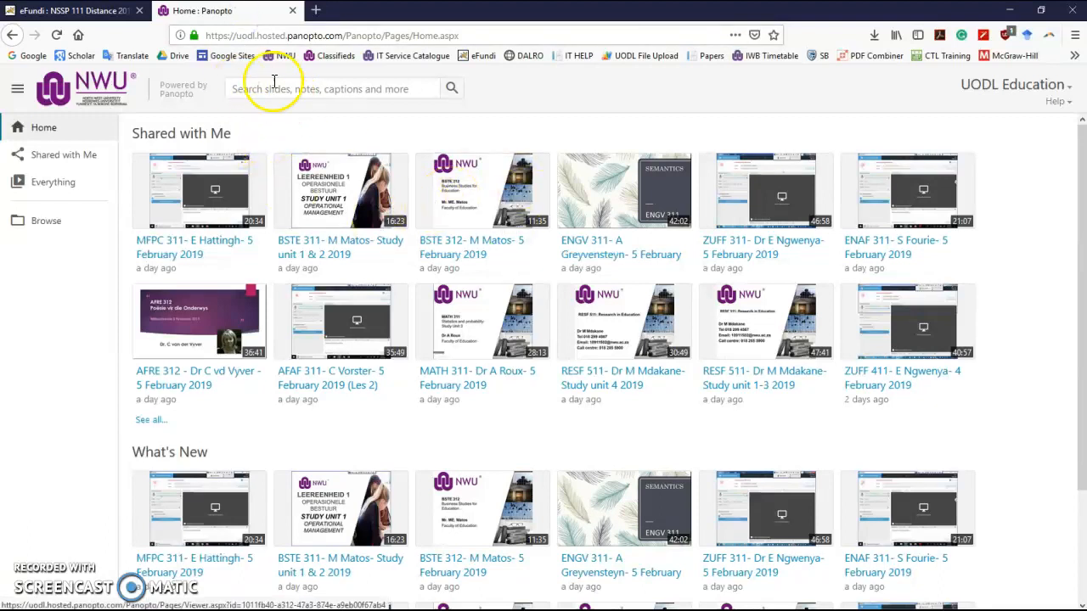
{"action": "left_click", "coordinate": [39, 127]}
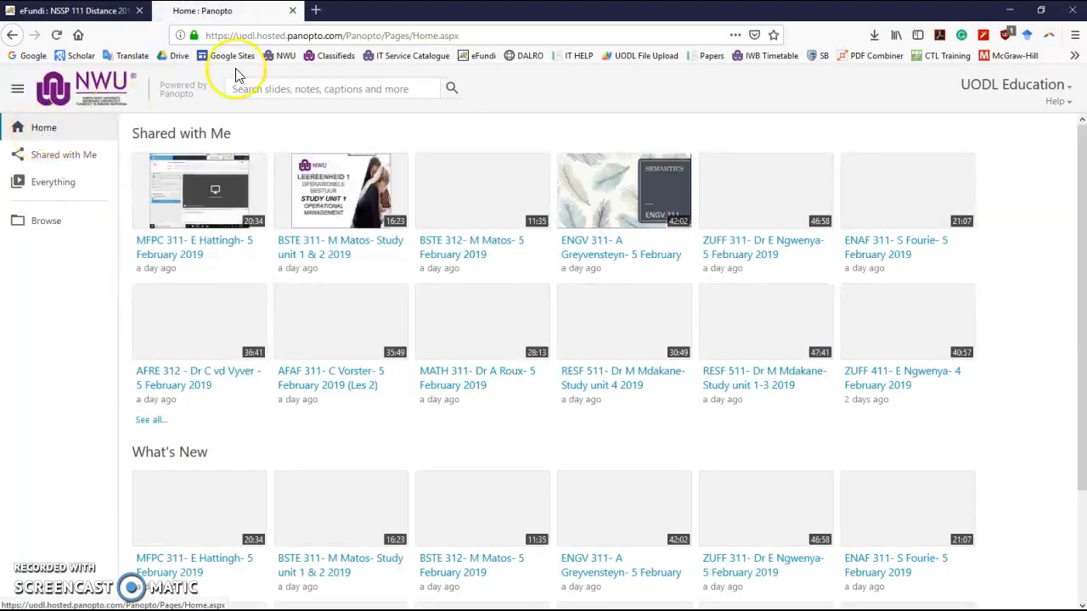
{"action": "left_click", "coordinate": [473, 36]}
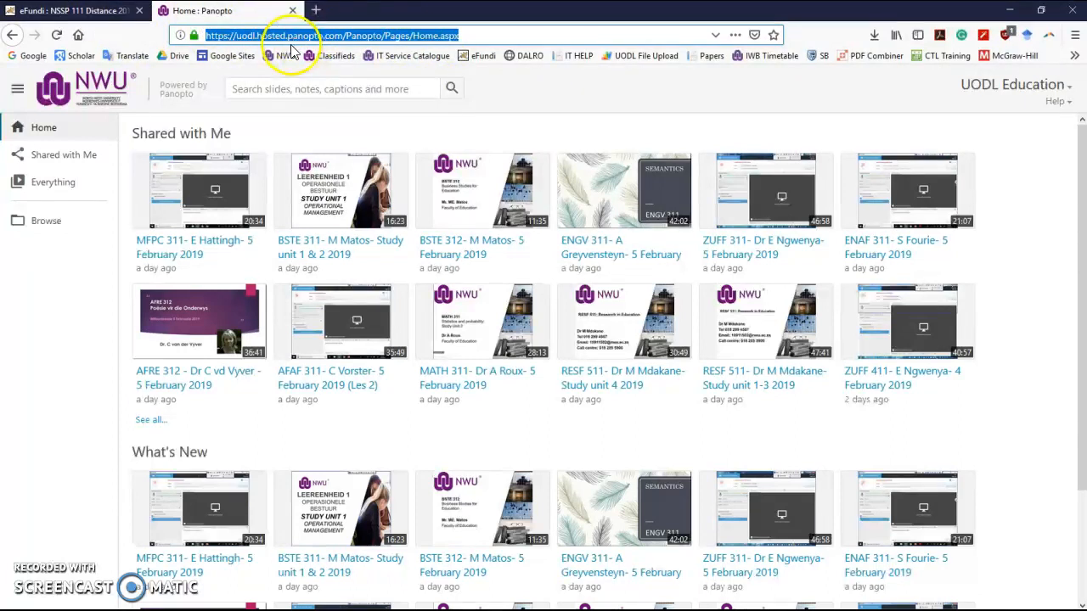
{"action": "right_click", "coordinate": [314, 36]}
{"action": "left_click", "coordinate": [321, 79]}
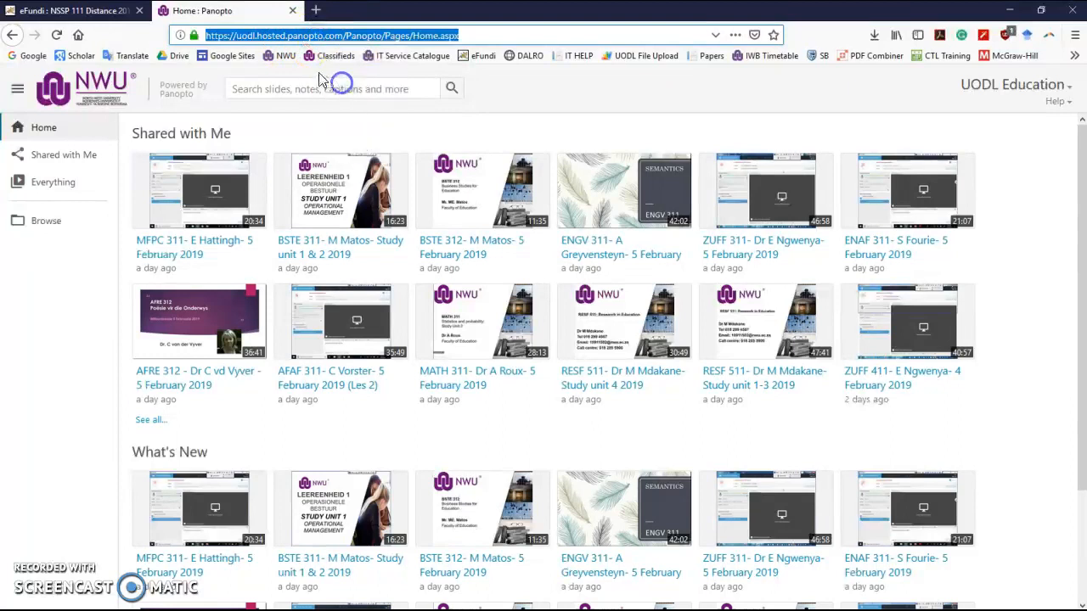
Step: Replace the Web Content source in eFundi with the copied Panopto home page address and continue
{"action": "left_click", "coordinate": [85, 15]}
{"action": "left_click_drag", "start_coordinate": [222, 372], "coordinate": [158, 372]}
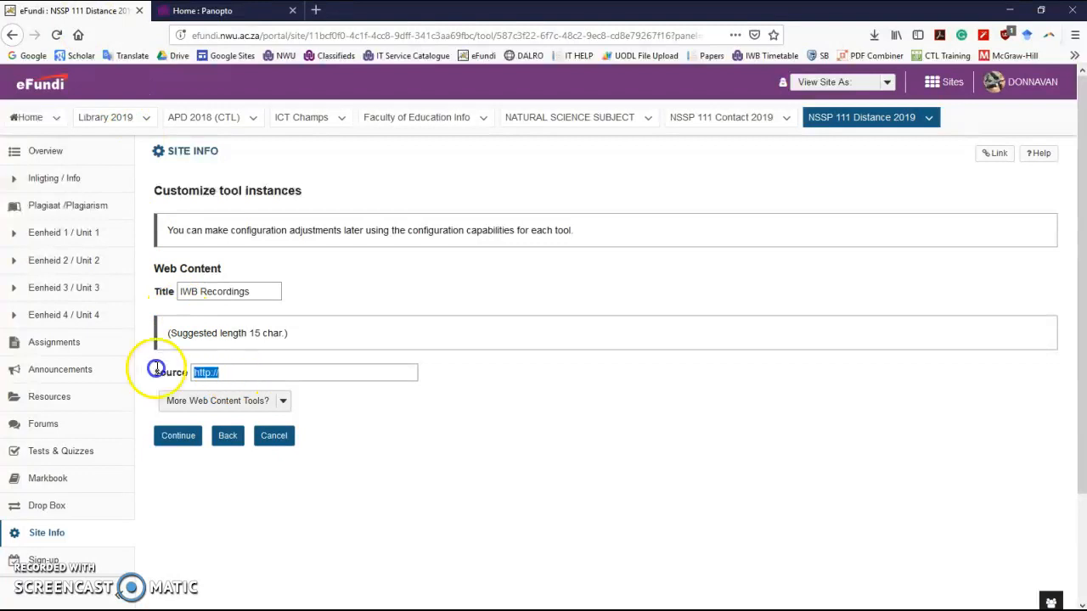
{"action": "key", "text": "ctrl+v"}
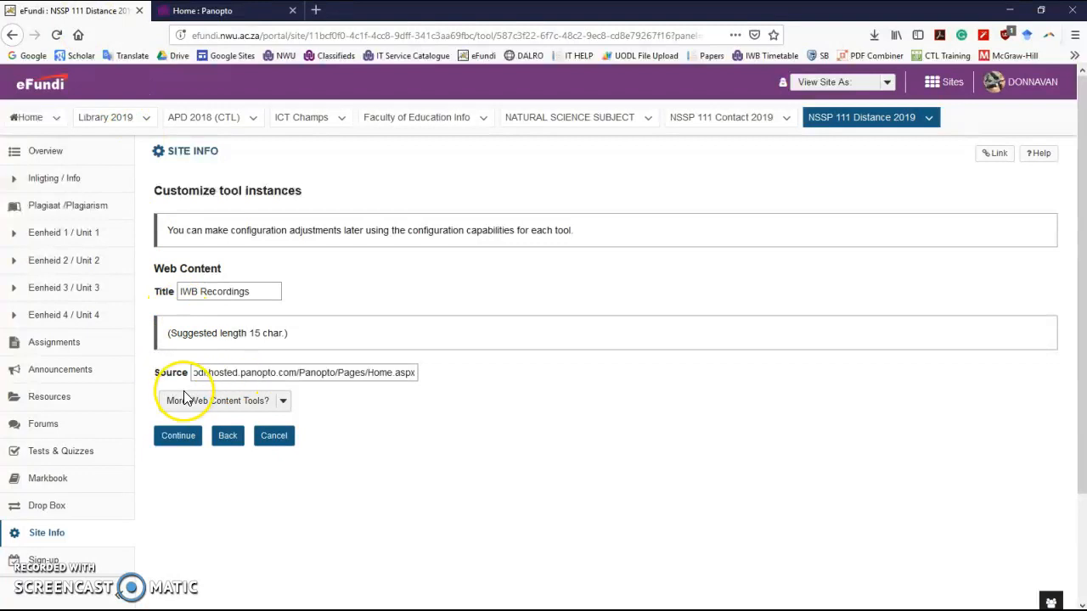
{"action": "left_click", "coordinate": [188, 440]}
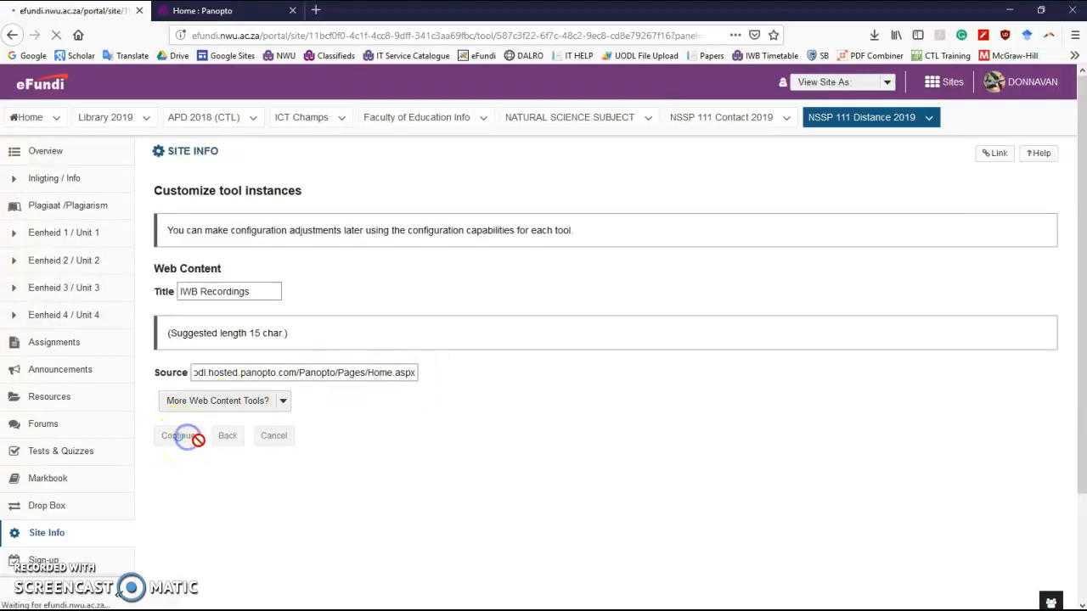
Step: Finish the tool changes after checking the IWB Recordings entry, and open the IWB Recordings page in the site
{"action": "scroll", "coordinate": [276, 412], "scroll_direction": "down", "scroll_amount": 3}
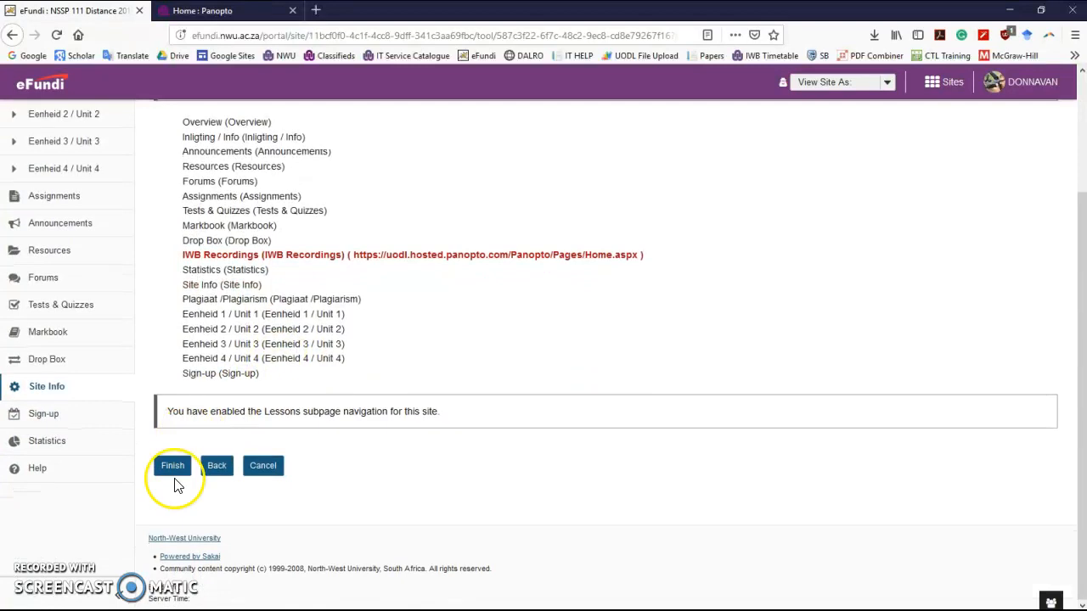
{"action": "left_click_drag", "start_coordinate": [185, 255], "coordinate": [636, 252]}
{"action": "left_click", "coordinate": [646, 258]}
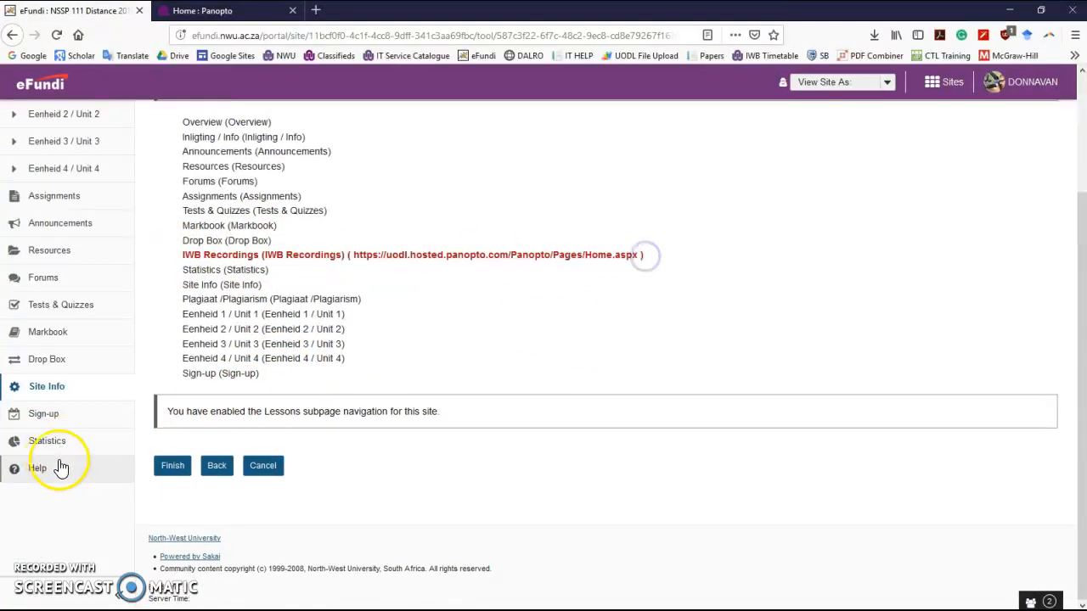
{"action": "left_click", "coordinate": [174, 466]}
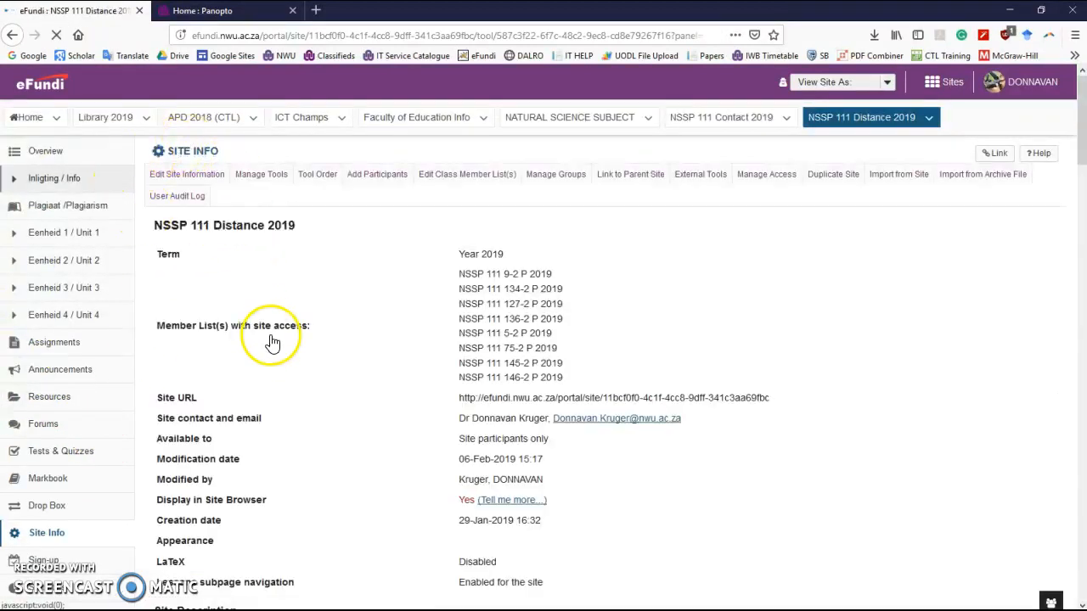
{"action": "scroll", "coordinate": [53, 255], "scroll_direction": "down", "scroll_amount": 3}
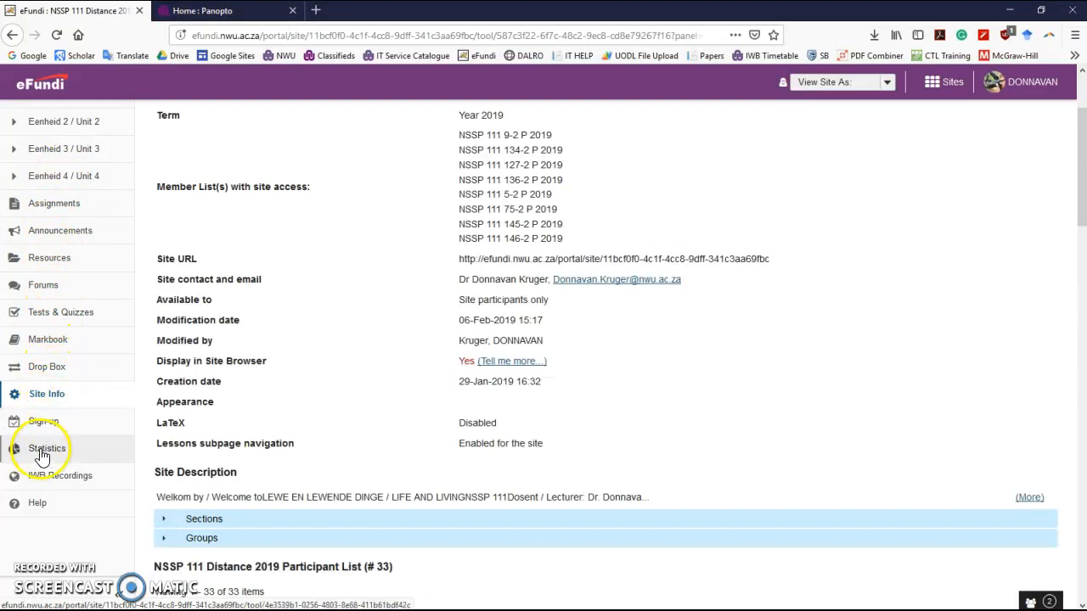
{"action": "left_click", "coordinate": [75, 483]}
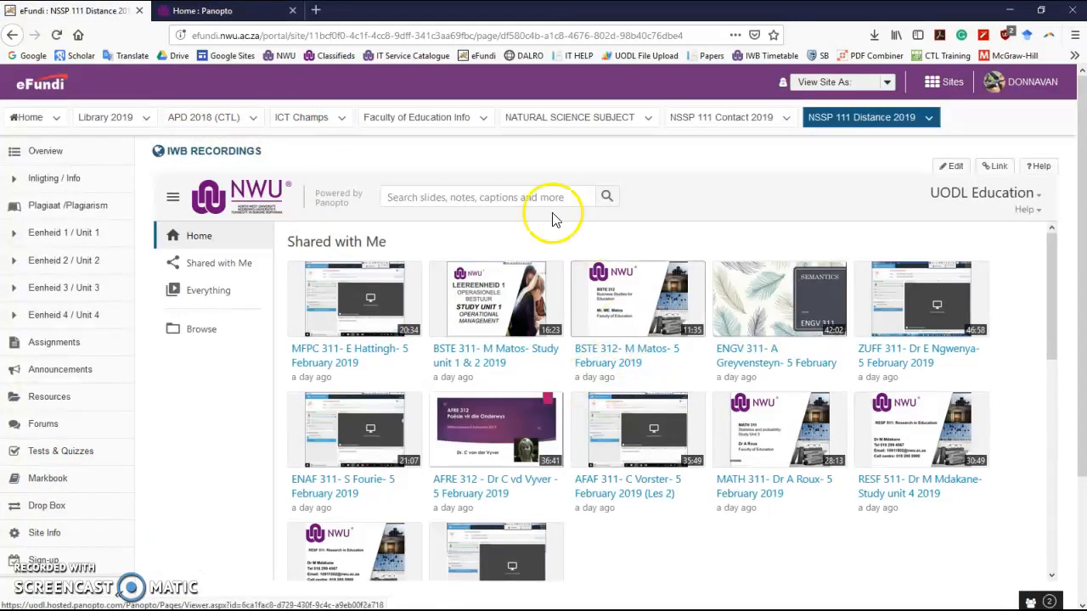
Step: Search the embedded Panopto recordings for "nssp 111" and look through the listed sessions
{"action": "scroll", "coordinate": [517, 347], "scroll_direction": "down", "scroll_amount": 3}
{"action": "scroll", "coordinate": [585, 467], "scroll_direction": "down", "scroll_amount": 2}
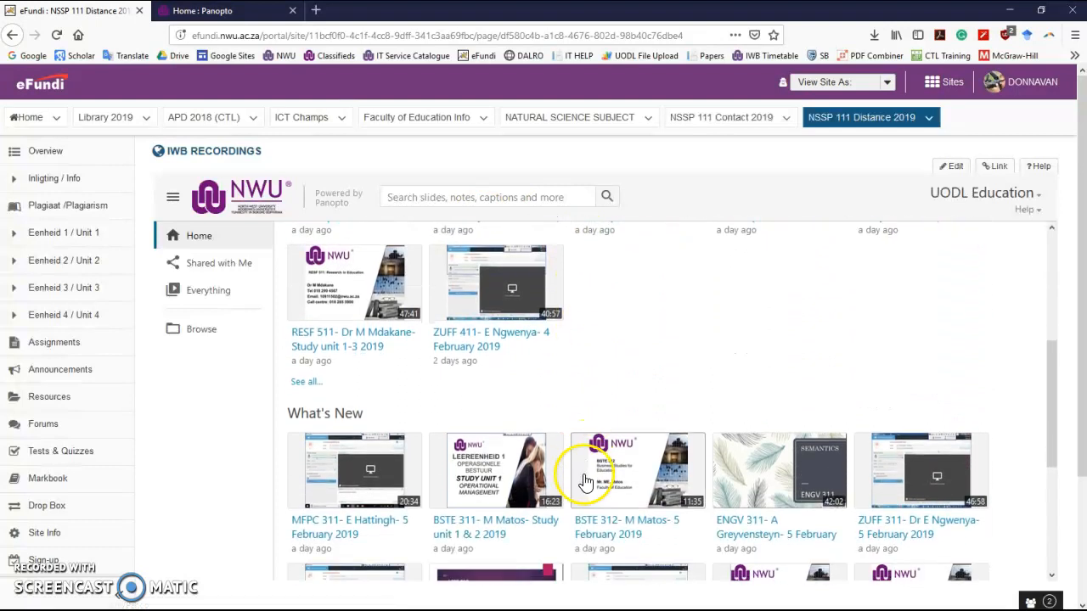
{"action": "scroll", "coordinate": [583, 473], "scroll_direction": "up", "scroll_amount": 5}
{"action": "left_click", "coordinate": [422, 197]}
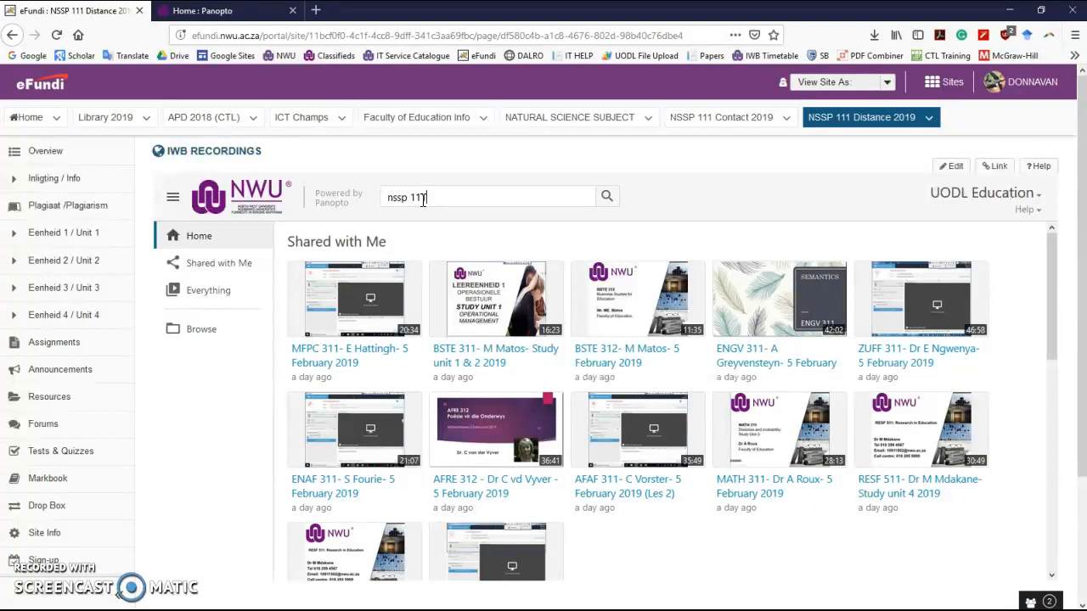
{"action": "left_click", "coordinate": [607, 196]}
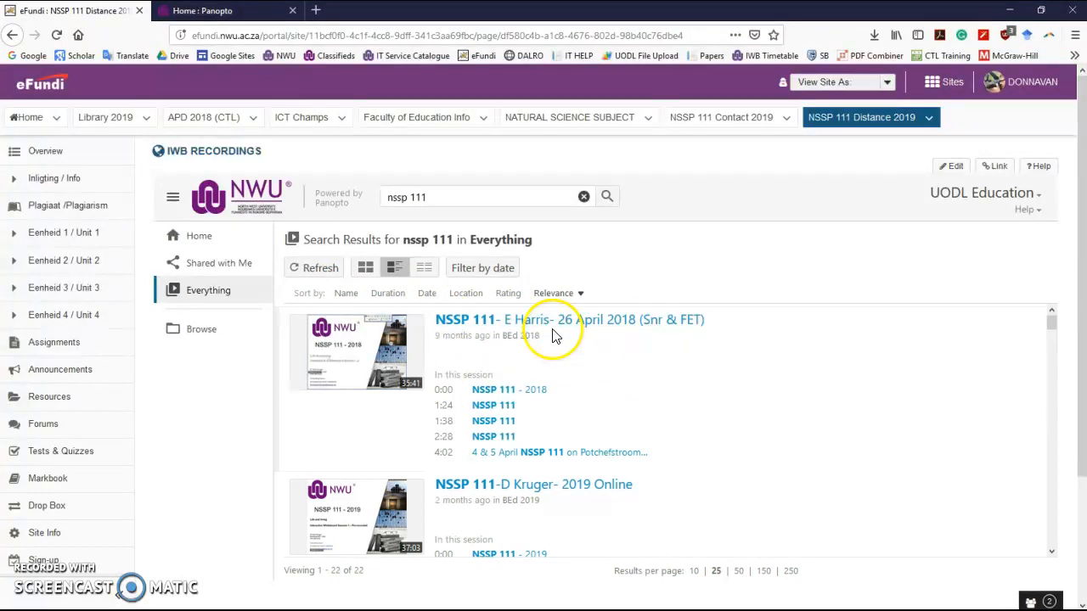
{"action": "scroll", "coordinate": [552, 332], "scroll_direction": "down", "scroll_amount": 1}
{"action": "scroll", "coordinate": [544, 357], "scroll_direction": "up", "scroll_amount": 1}
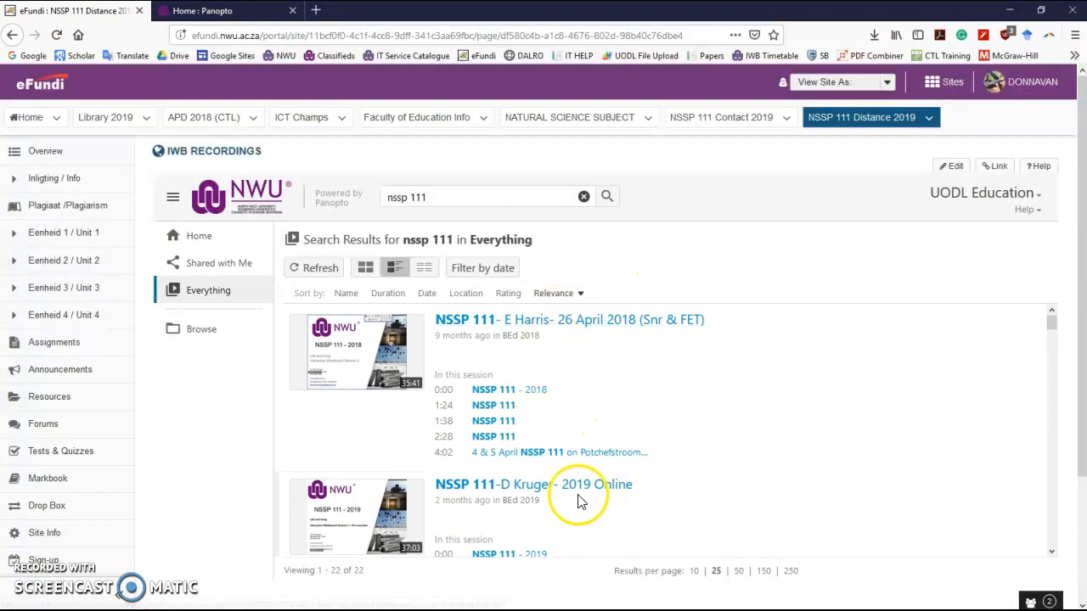
{"action": "scroll", "coordinate": [739, 435], "scroll_direction": "down", "scroll_amount": 2}
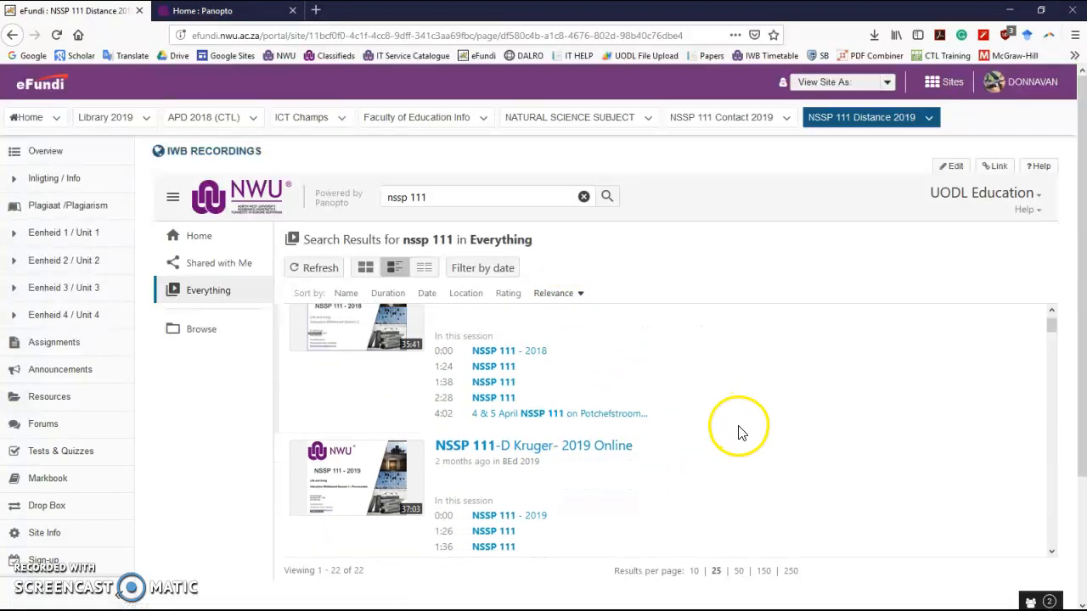
{"action": "scroll", "coordinate": [740, 437], "scroll_direction": "down", "scroll_amount": 1}
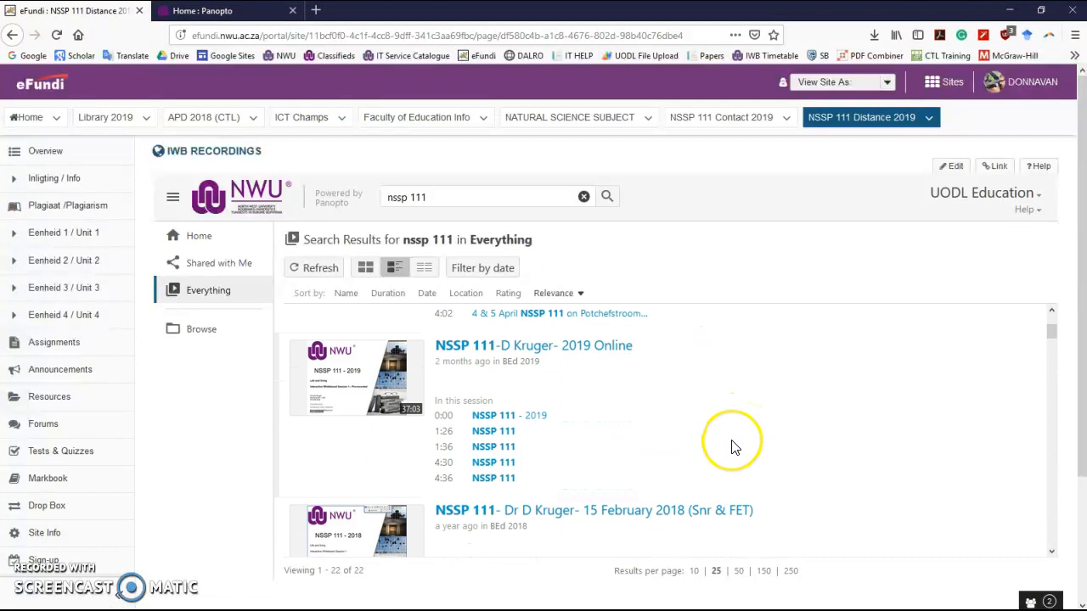
{"action": "scroll", "coordinate": [732, 444], "scroll_direction": "up", "scroll_amount": 3}
Step: Search the embedded recordings for "efundi orientation" and look over the results
{"action": "left_click_drag", "start_coordinate": [411, 204], "coordinate": [388, 202]}
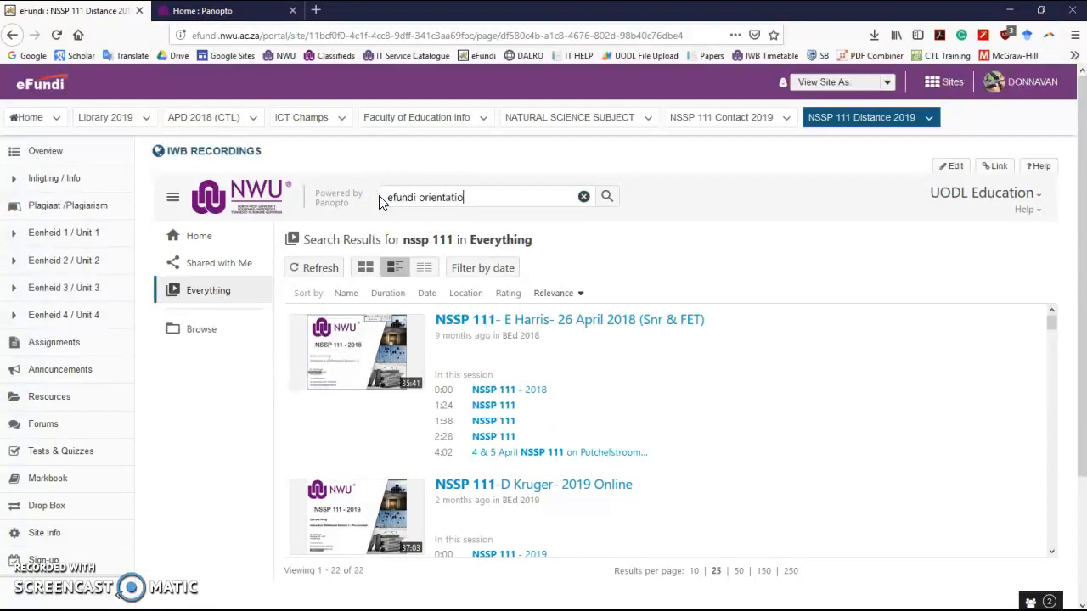
{"action": "left_click", "coordinate": [608, 195]}
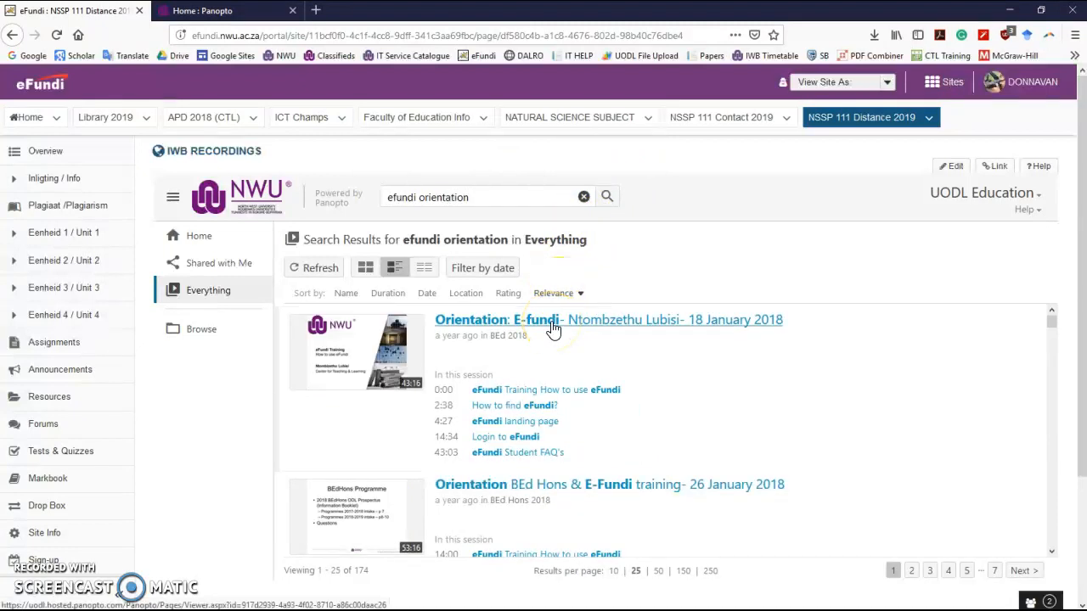
{"action": "scroll", "coordinate": [441, 446], "scroll_direction": "down", "scroll_amount": 2}
{"action": "scroll", "coordinate": [429, 459], "scroll_direction": "up", "scroll_amount": 2}
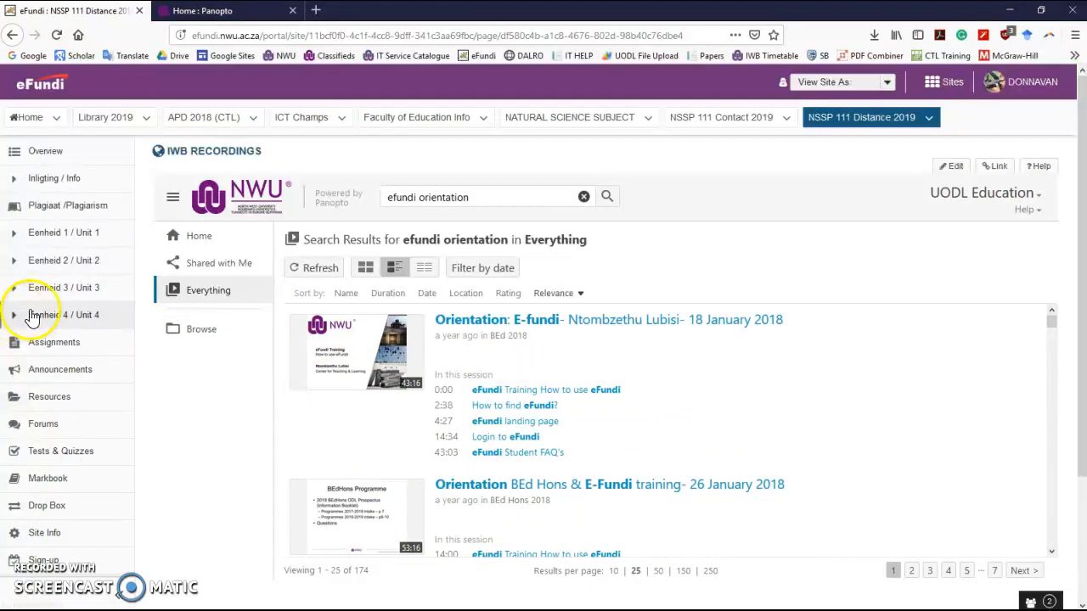
Step: Open the Module Oriëntering / Module Orientation page of the Inligting / Info lessons
{"action": "scroll", "coordinate": [48, 497], "scroll_direction": "down", "scroll_amount": 4}
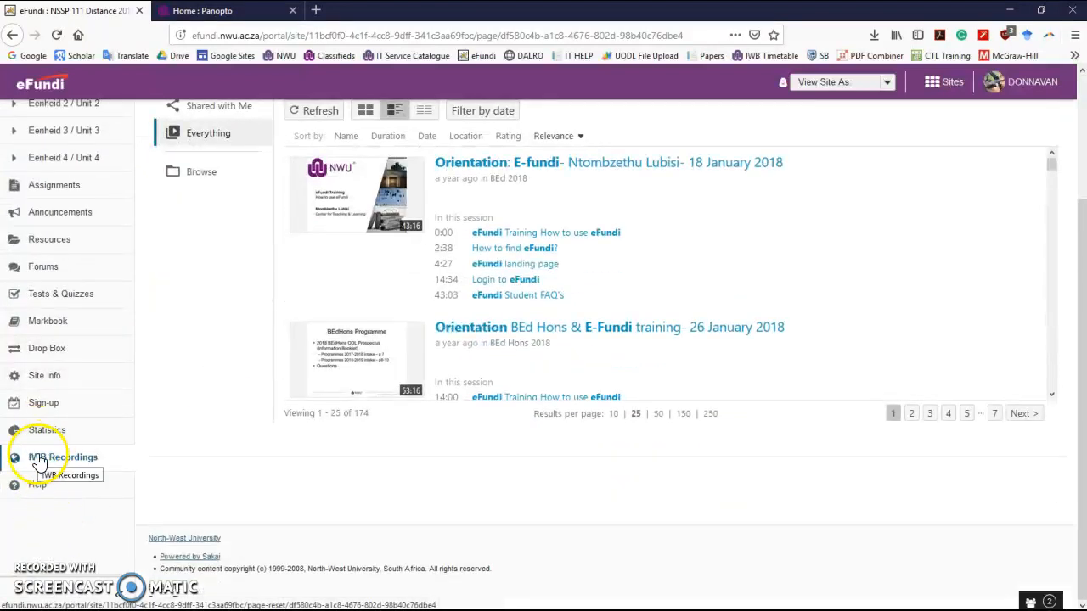
{"action": "scroll", "coordinate": [38, 462], "scroll_direction": "up", "scroll_amount": 4}
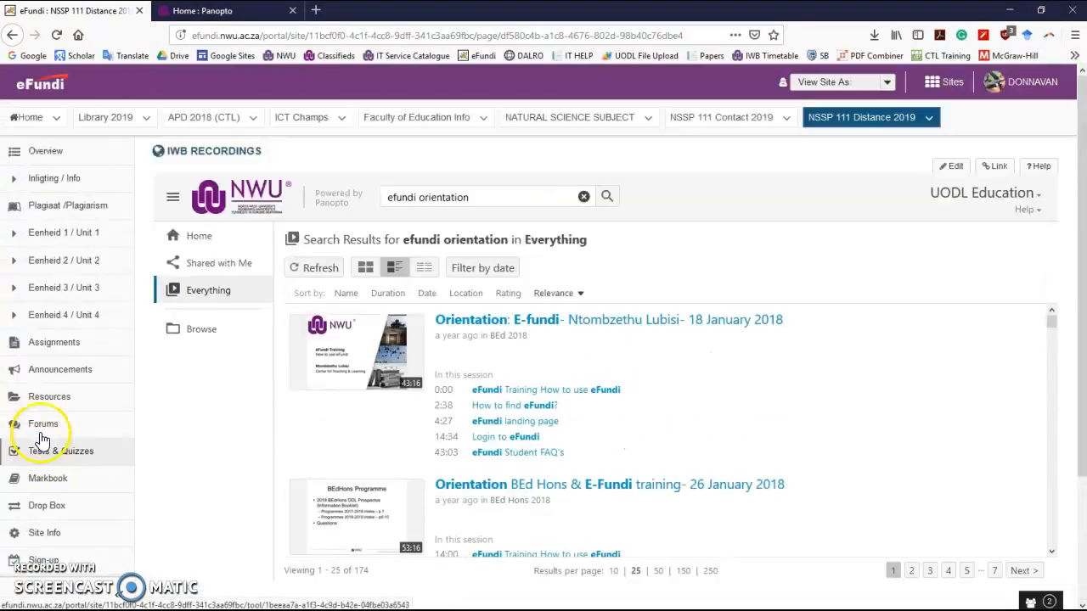
{"action": "left_click", "coordinate": [52, 182]}
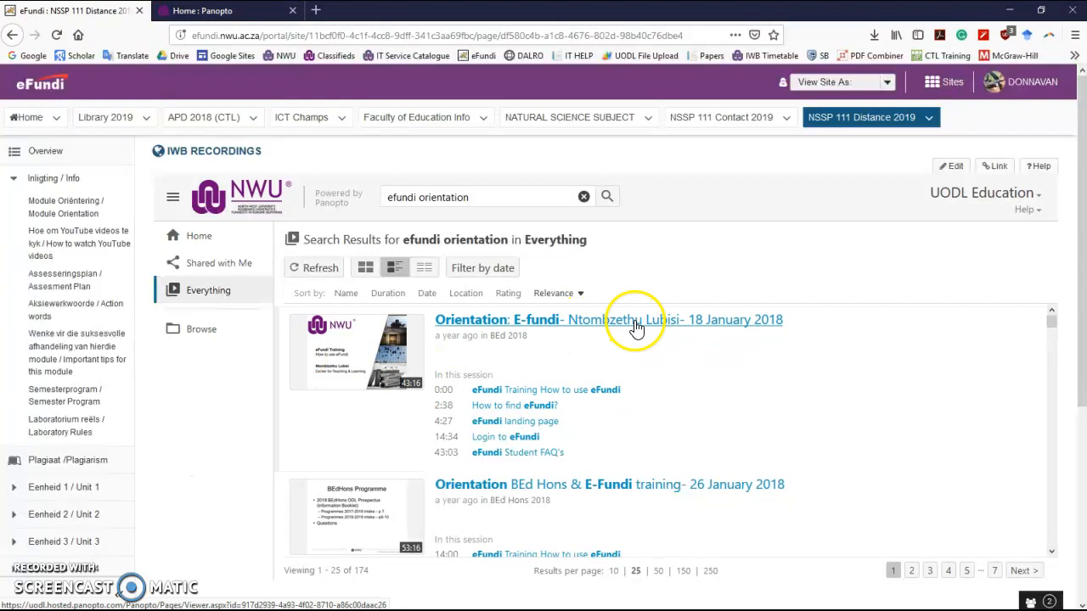
{"action": "left_click", "coordinate": [56, 185]}
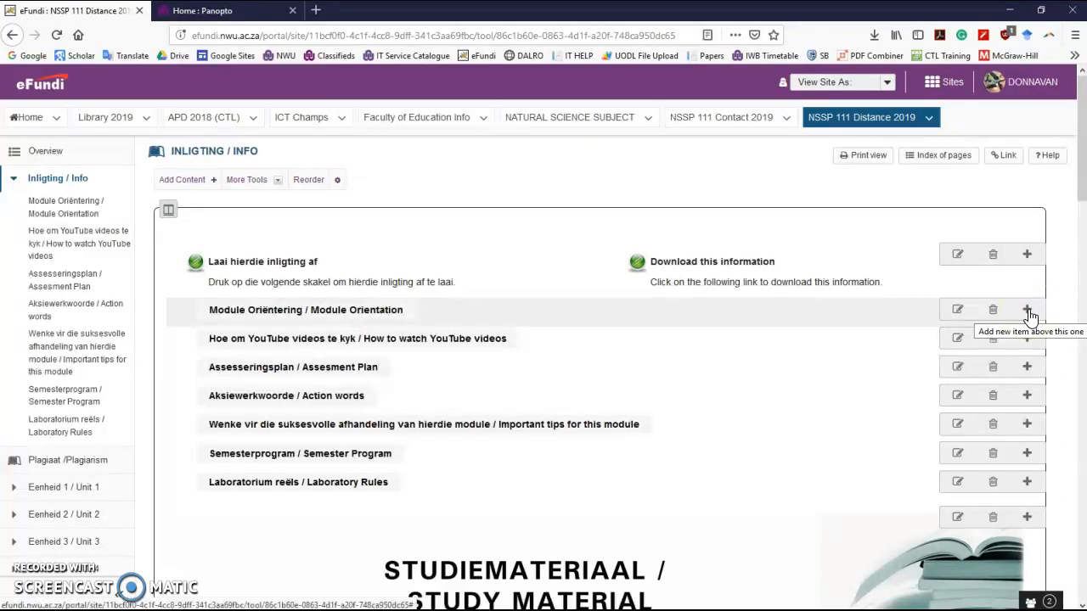
{"action": "left_click", "coordinate": [303, 311]}
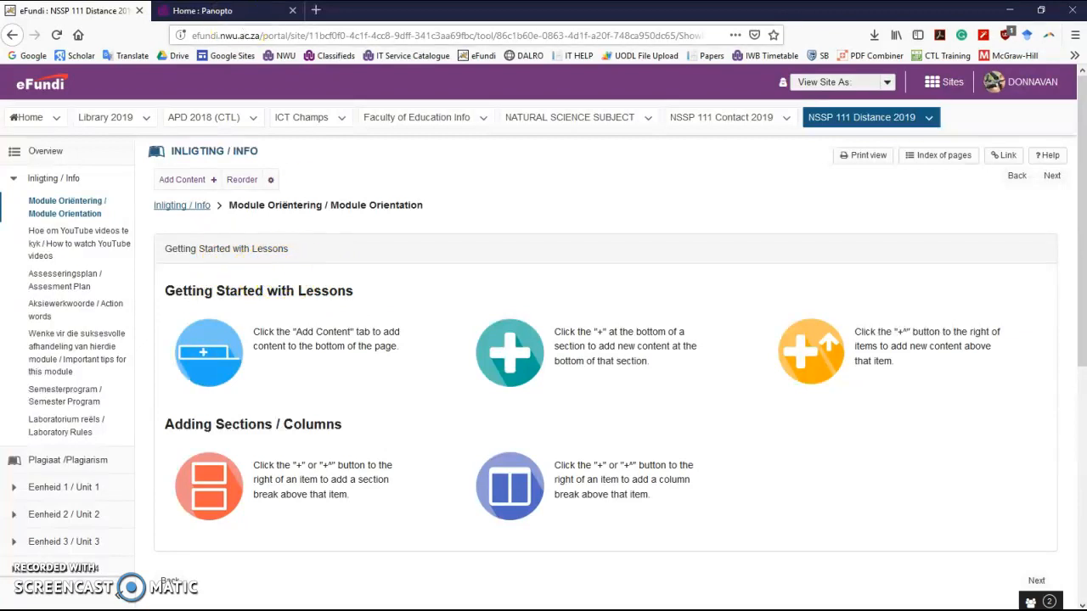
Step: Switch to the Panopto site, search for "nssp 111" and open the NSSP 111 2019 Online recording
{"action": "left_click", "coordinate": [219, 14]}
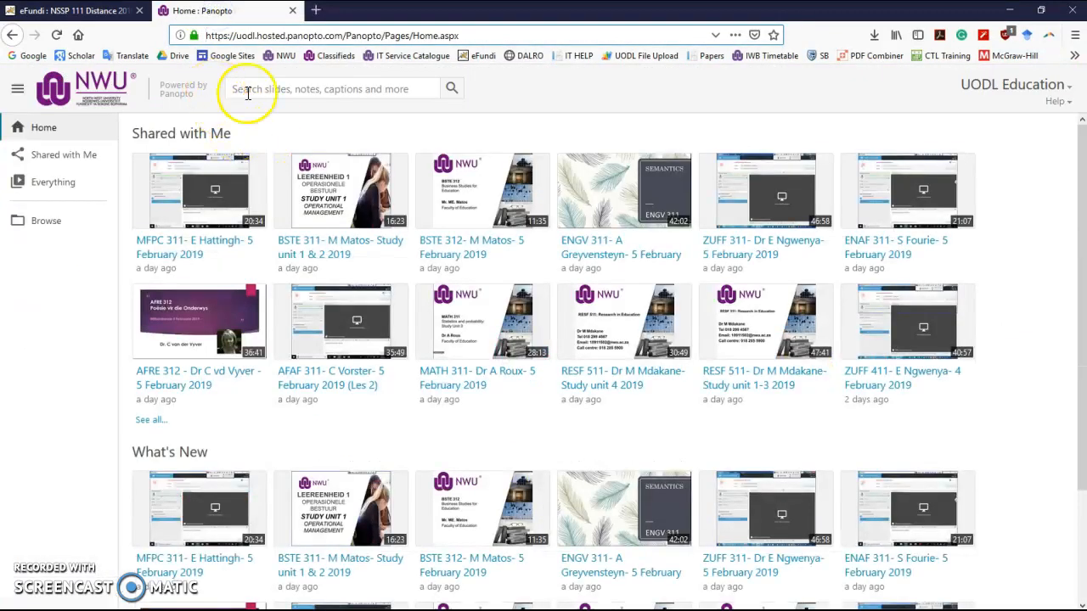
{"action": "left_click", "coordinate": [289, 90]}
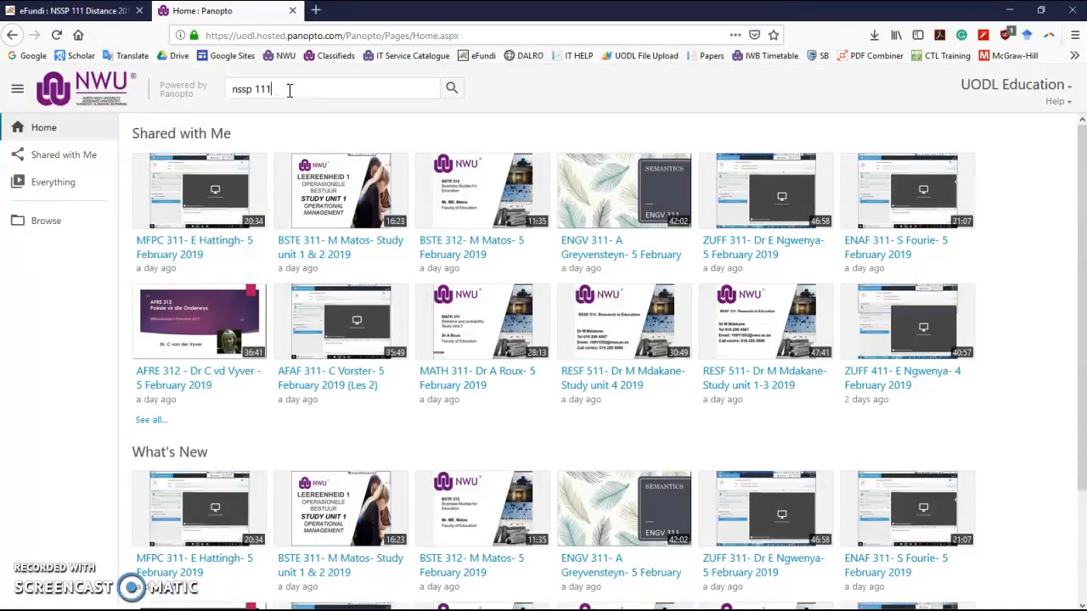
{"action": "key", "text": "Return"}
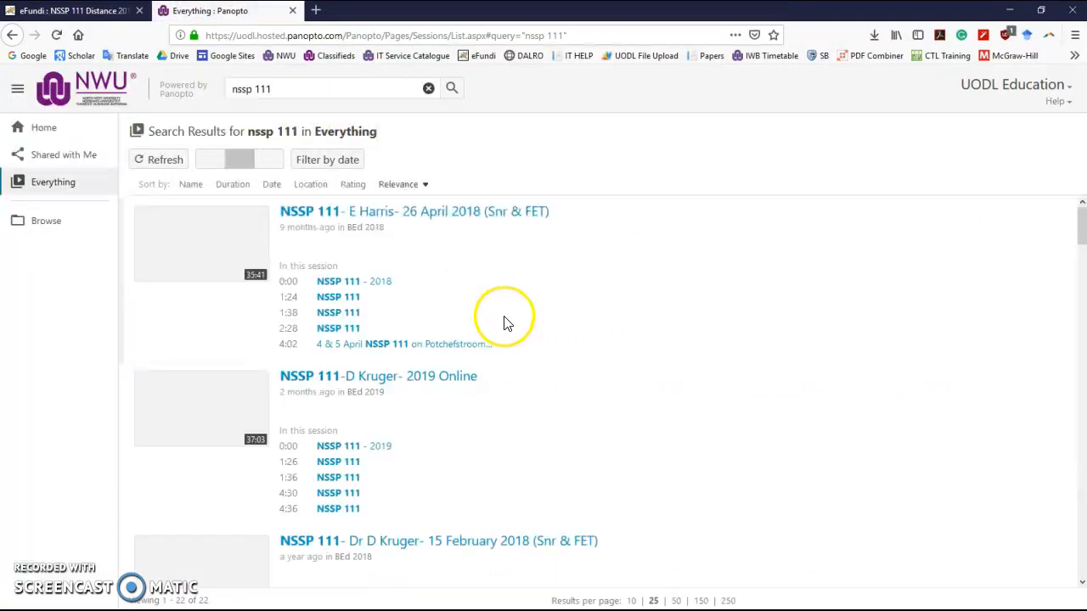
{"action": "left_click", "coordinate": [428, 379]}
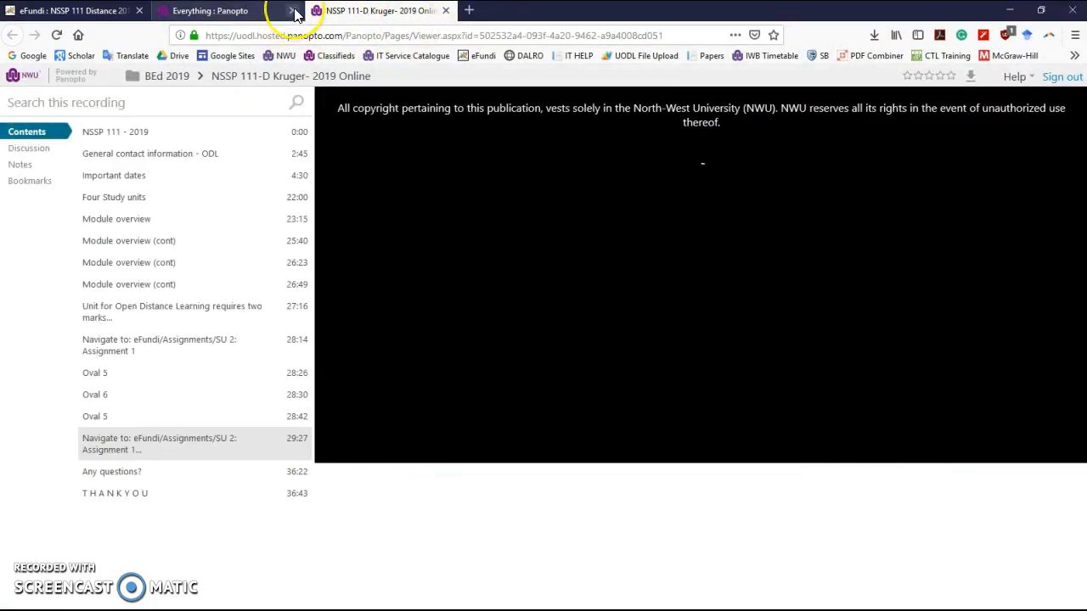
{"action": "left_click", "coordinate": [294, 11]}
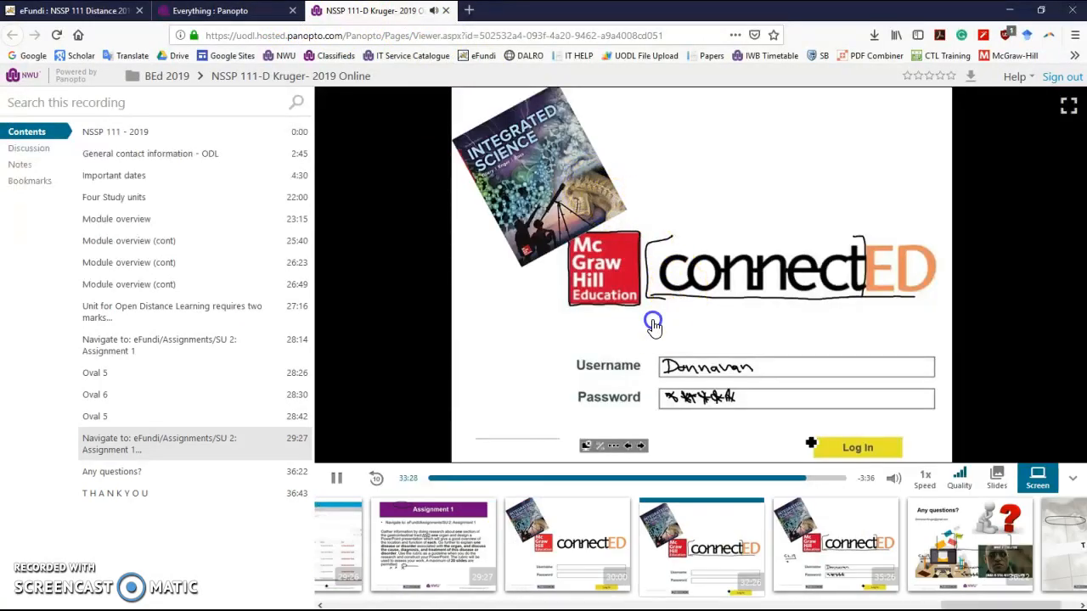
Step: Pause the NSSP 111 2019 Online recording and move playback back to the start
{"action": "left_click", "coordinate": [653, 326]}
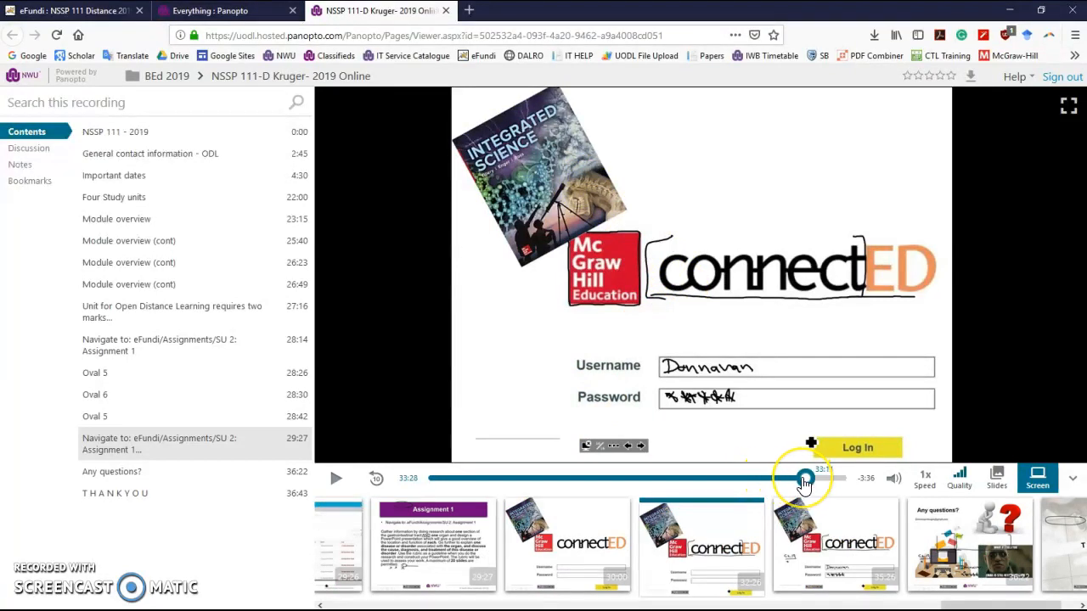
{"action": "left_click_drag", "start_coordinate": [789, 481], "coordinate": [407, 472]}
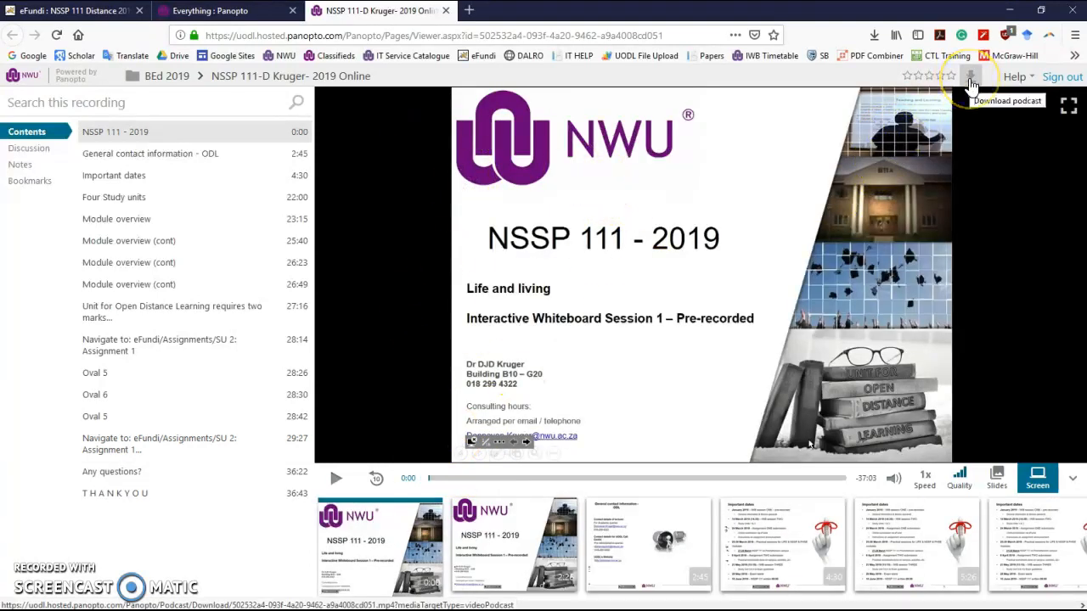
{"action": "left_click", "coordinate": [732, 251]}
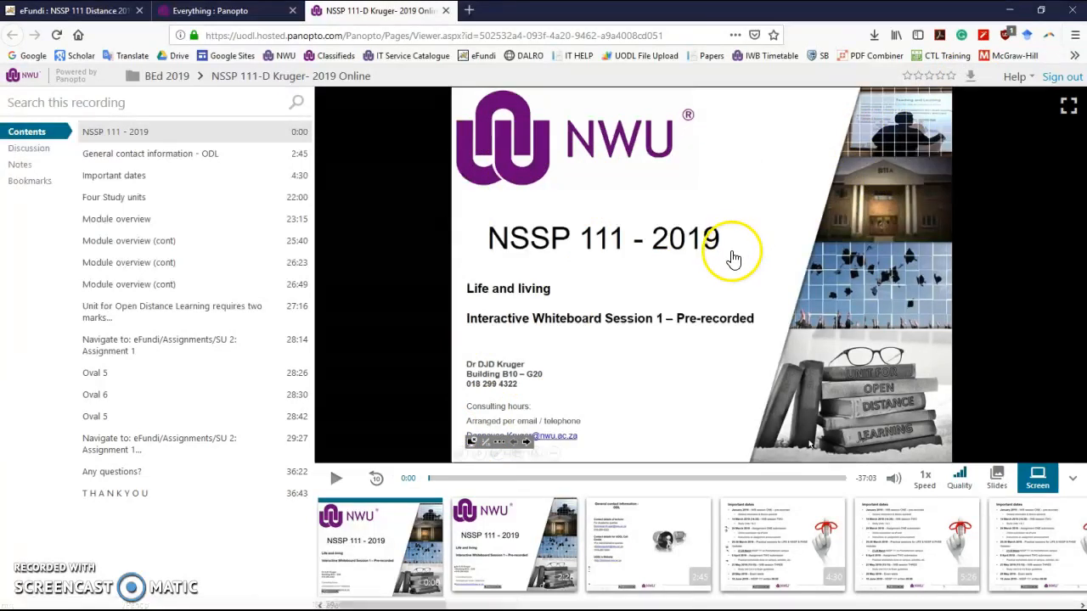
{"action": "left_click", "coordinate": [971, 80]}
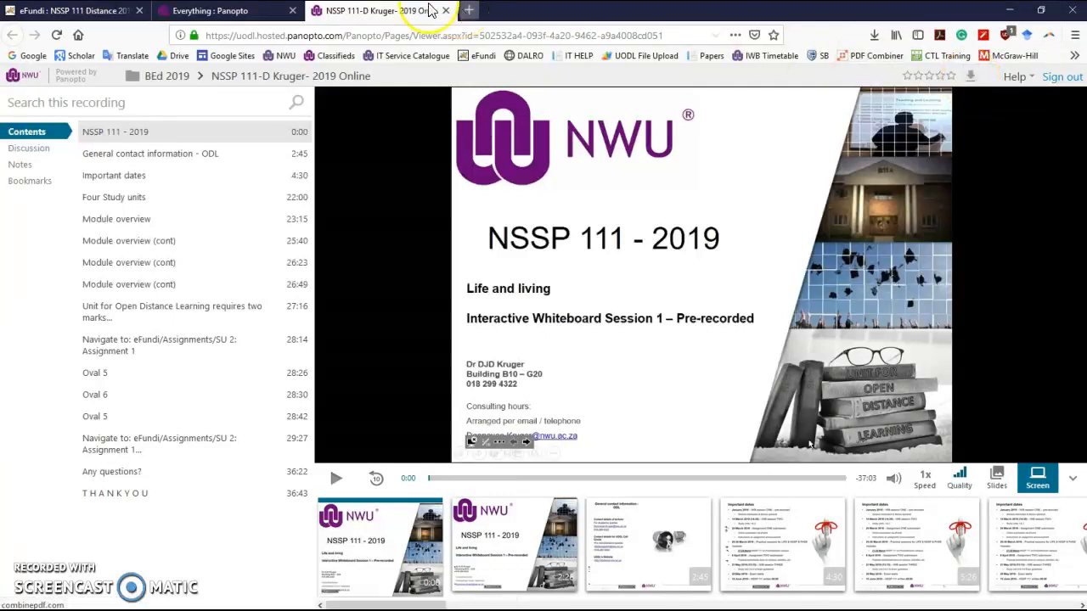
Step: Return to the Module Orientation page in eFundi and start adding embedded content to it
{"action": "left_click", "coordinate": [191, 20]}
{"action": "left_click", "coordinate": [76, 12]}
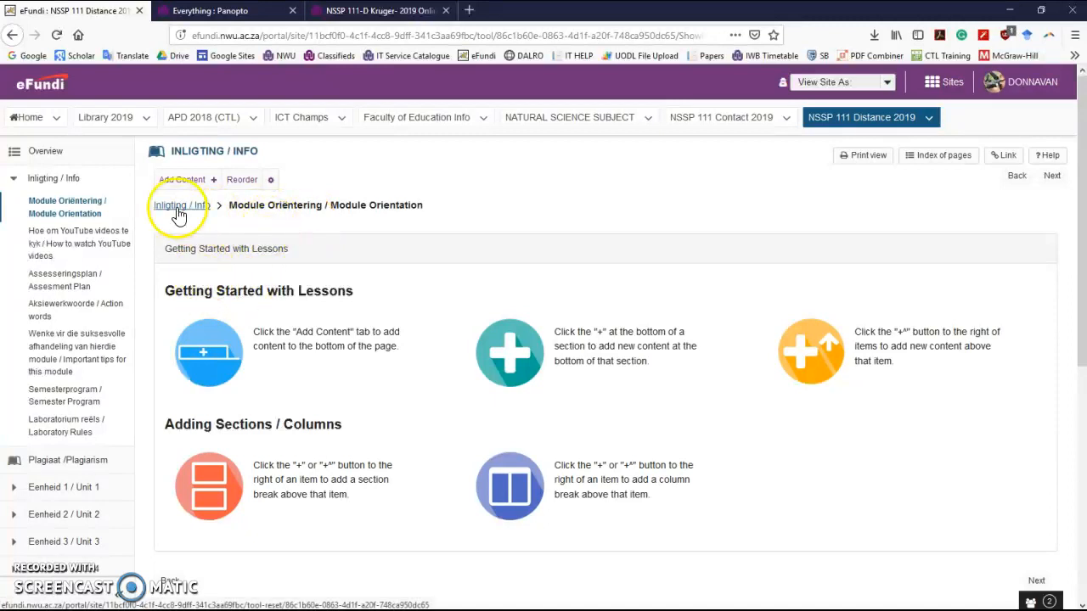
{"action": "left_click", "coordinate": [181, 182]}
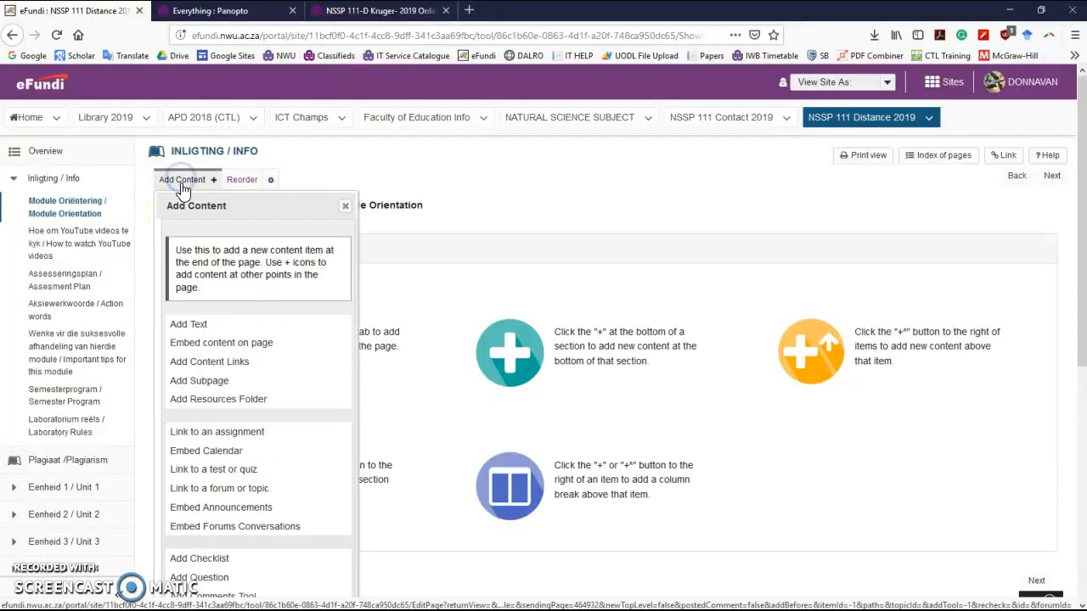
{"action": "left_click", "coordinate": [223, 344]}
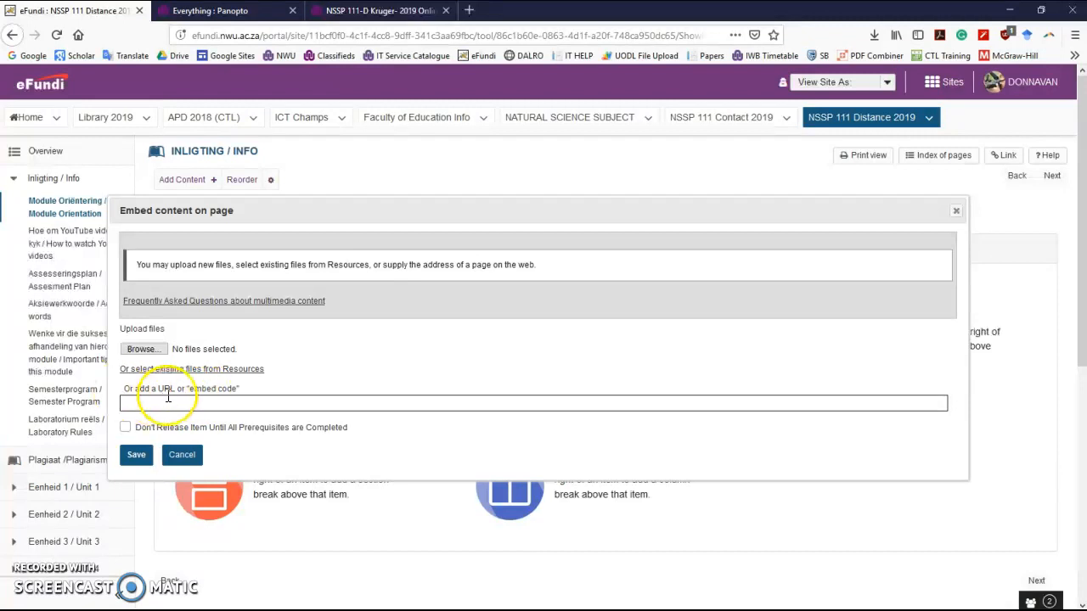
Step: Switch to Adobe Acrobat Reader and go to the embed code instructions in Embed Video - Efundi.pdf
{"action": "left_click_drag", "start_coordinate": [2, 255], "coordinate": [463, 5]}
{"action": "scroll", "coordinate": [399, 280], "scroll_direction": "down", "scroll_amount": 2}
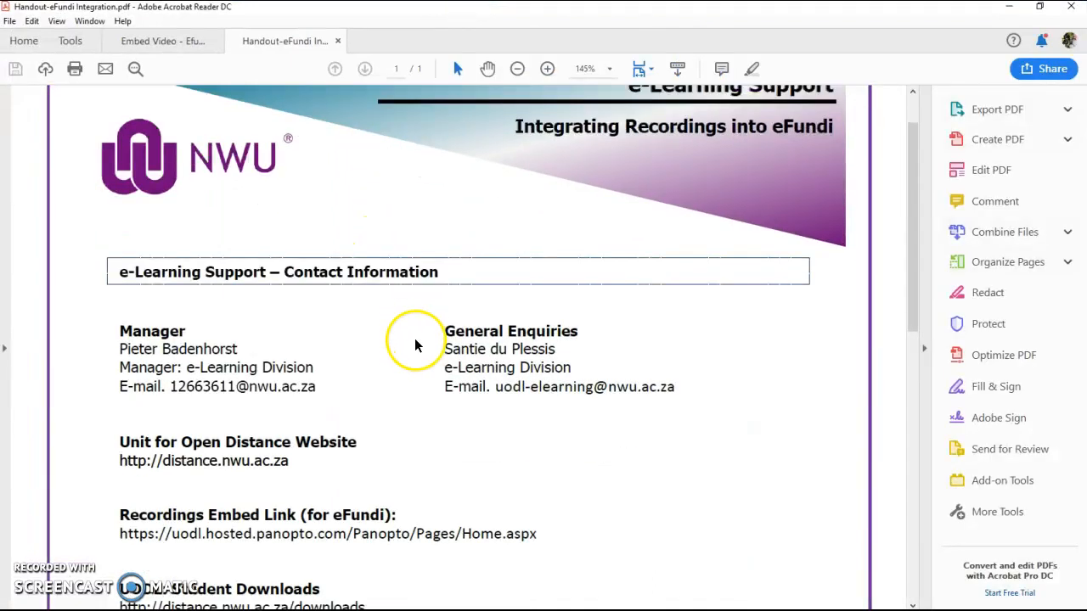
{"action": "scroll", "coordinate": [339, 255], "scroll_direction": "down", "scroll_amount": 1}
{"action": "left_click", "coordinate": [164, 45]}
{"action": "scroll", "coordinate": [346, 261], "scroll_direction": "down", "scroll_amount": 1}
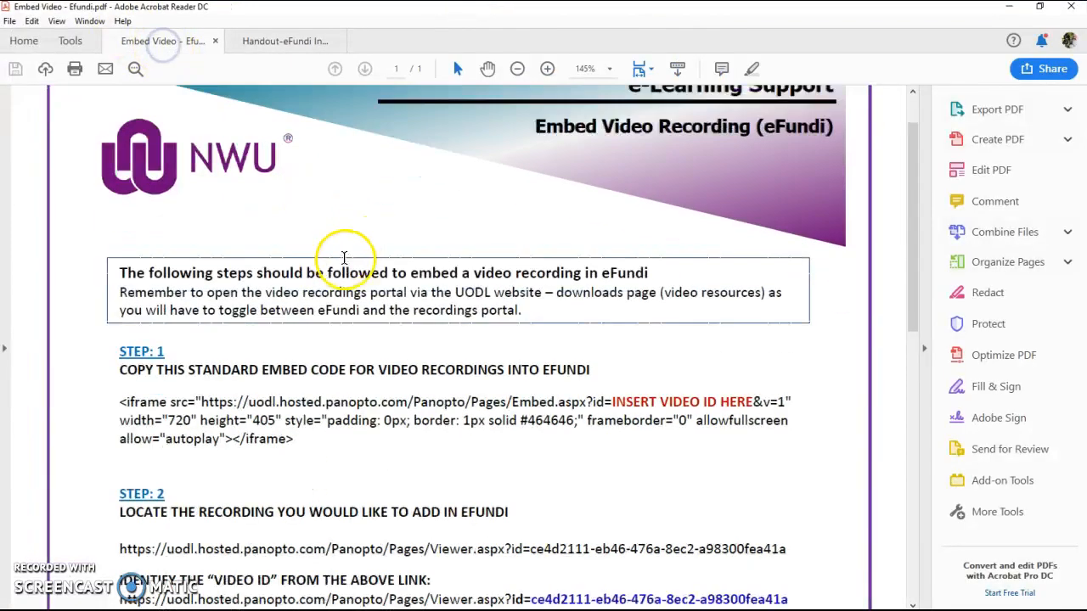
{"action": "scroll", "coordinate": [340, 297], "scroll_direction": "down", "scroll_amount": 1}
{"action": "scroll", "coordinate": [284, 308], "scroll_direction": "down", "scroll_amount": 1}
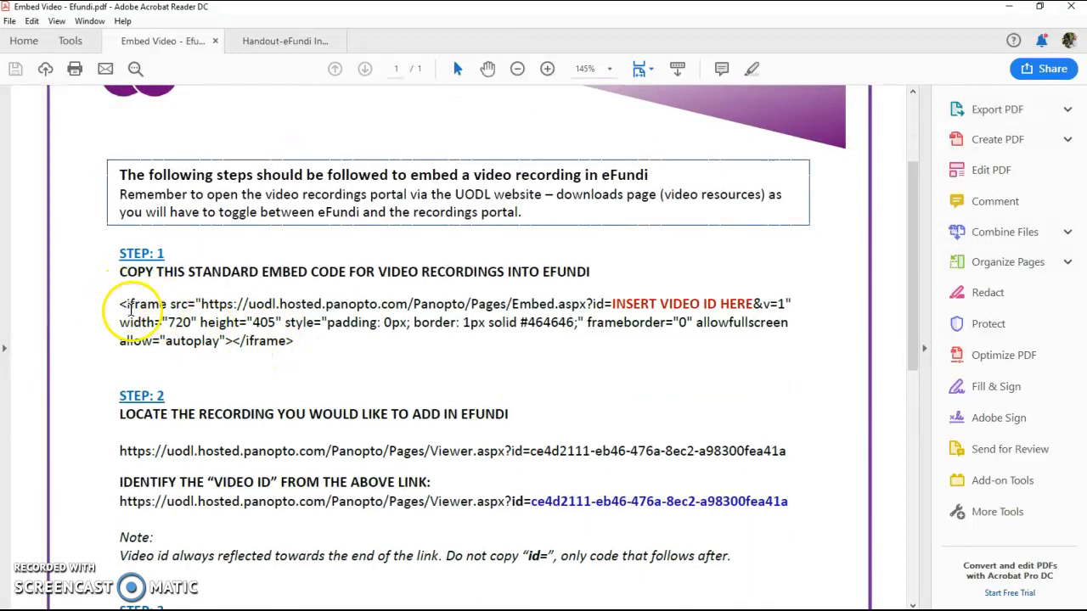
Step: Copy the complete standard iframe embed code for video recordings given under Step 1
{"action": "left_click_drag", "start_coordinate": [186, 272], "coordinate": [316, 271]}
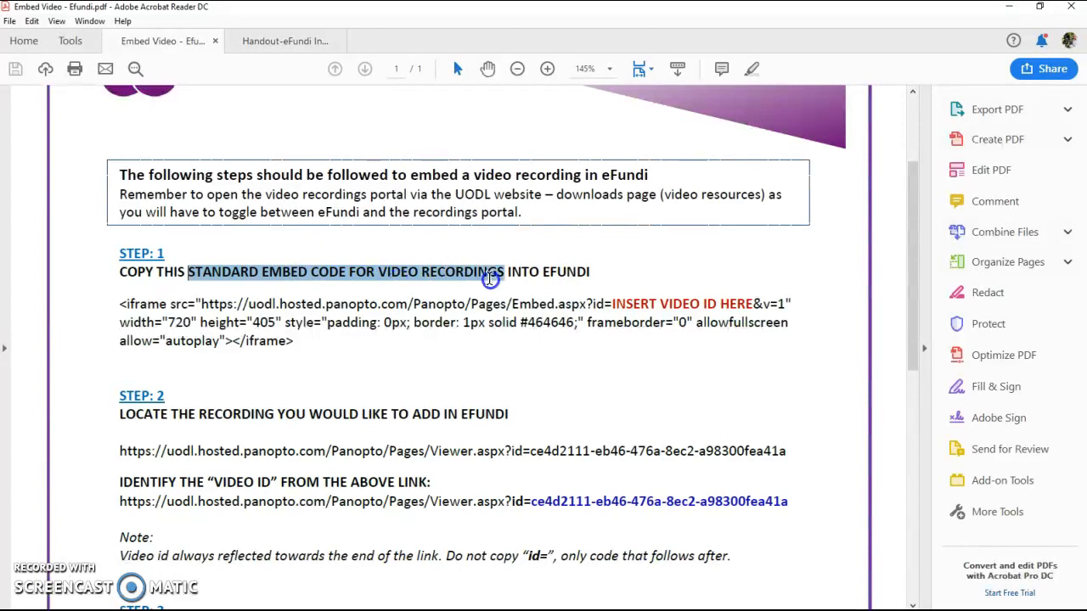
{"action": "left_click_drag", "start_coordinate": [95, 306], "coordinate": [294, 341]}
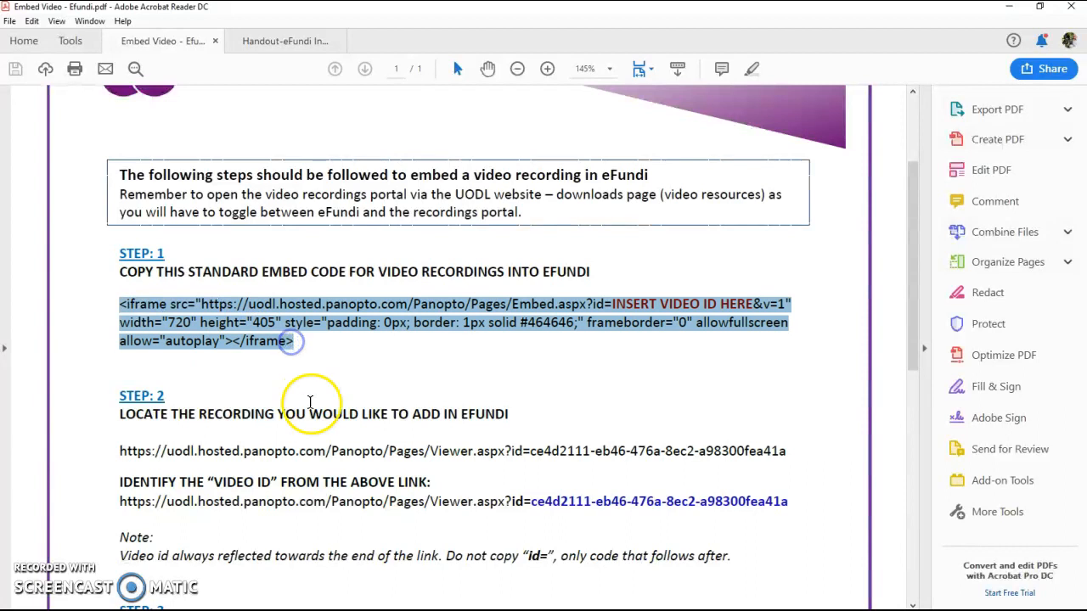
{"action": "right_click", "coordinate": [275, 342]}
{"action": "left_click", "coordinate": [286, 357]}
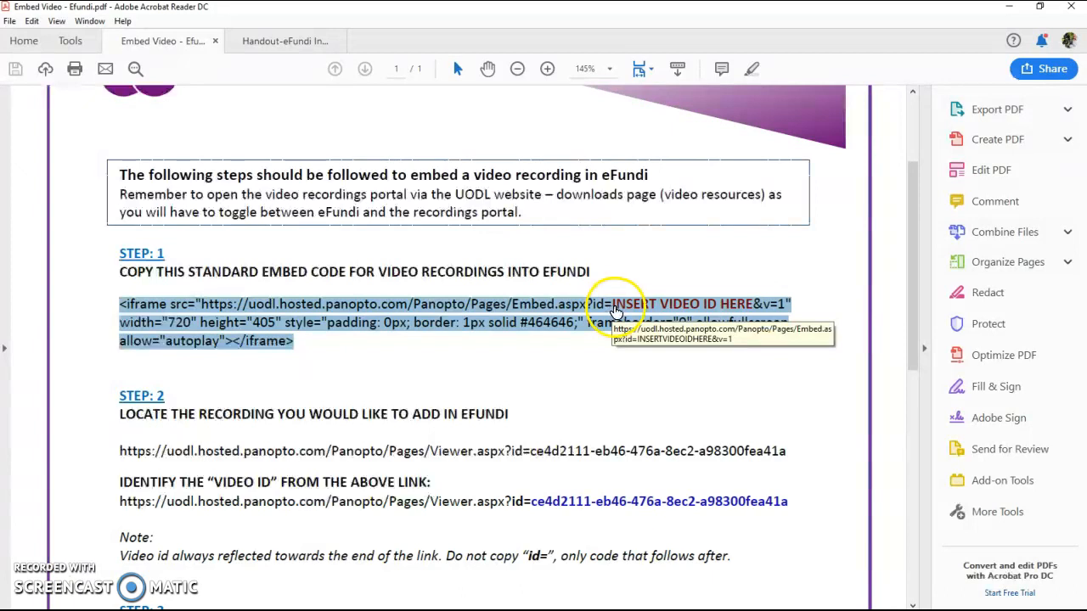
{"action": "left_click", "coordinate": [611, 312]}
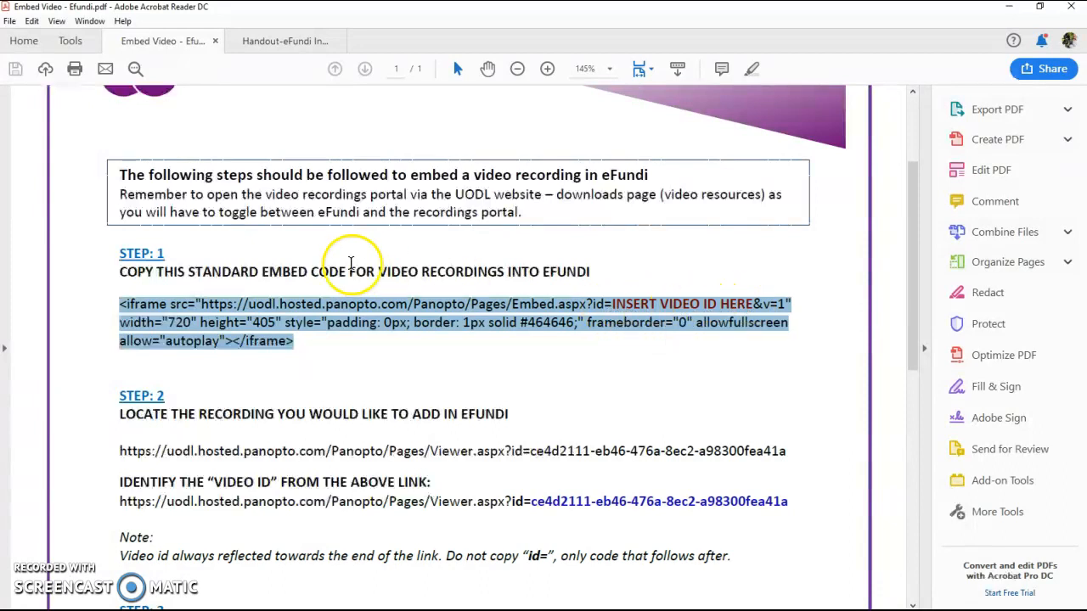
Step: Return to eFundi and paste the copied iframe code as the embed code for the new content on the page
{"action": "left_click", "coordinate": [1009, 7]}
{"action": "left_click", "coordinate": [151, 403]}
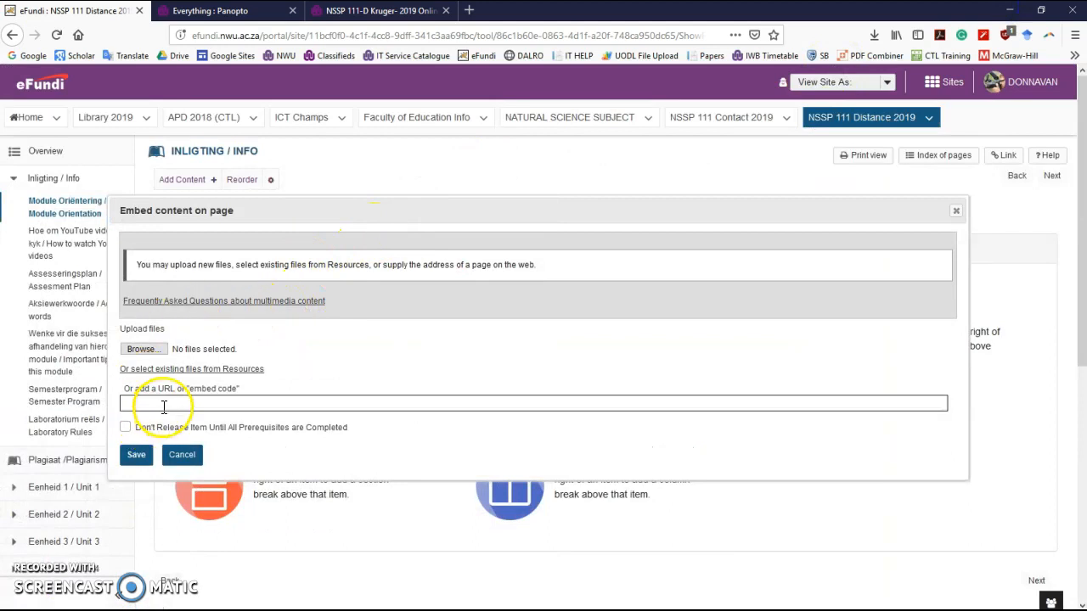
{"action": "right_click", "coordinate": [164, 405]}
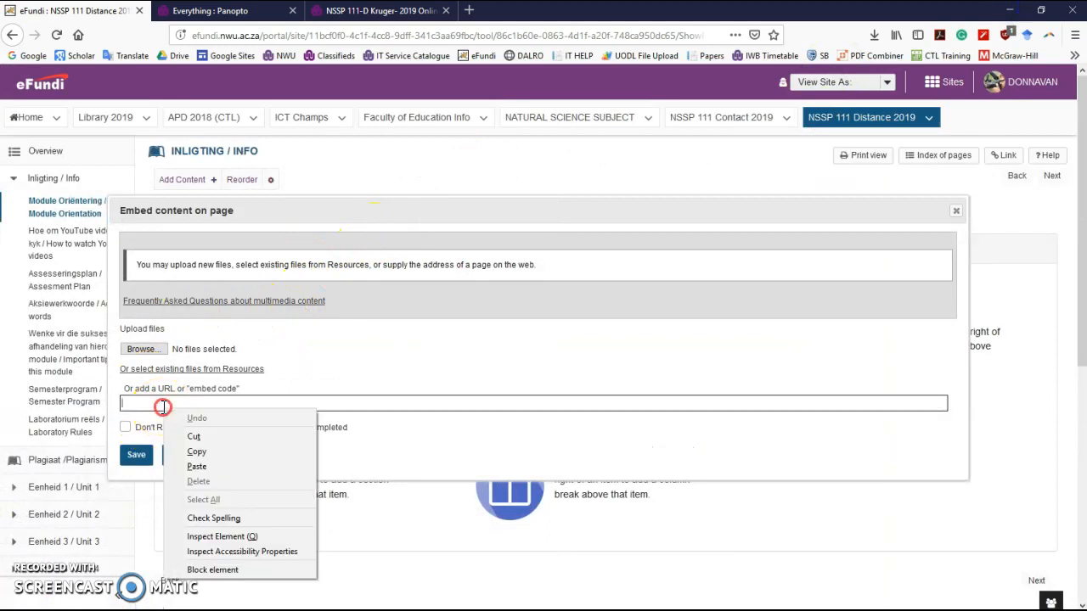
{"action": "left_click", "coordinate": [199, 468]}
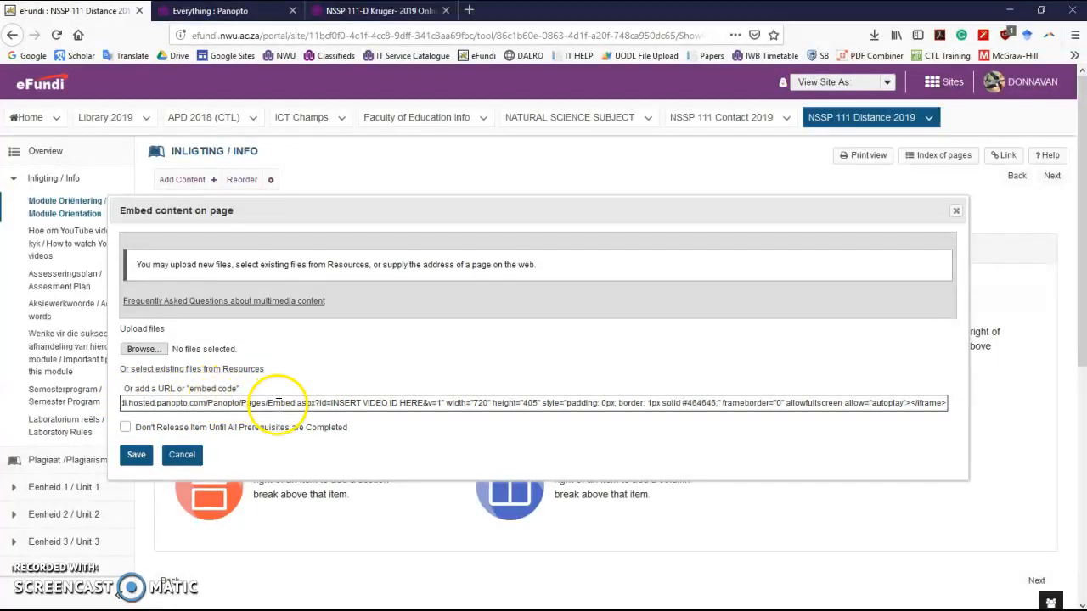
Step: Select the INSERT VIDEO ID HERE placeholder in the embed code, and copy the NSSP 111 recording's video ID from its Panopto web address
{"action": "left_click_drag", "start_coordinate": [331, 404], "coordinate": [343, 404]}
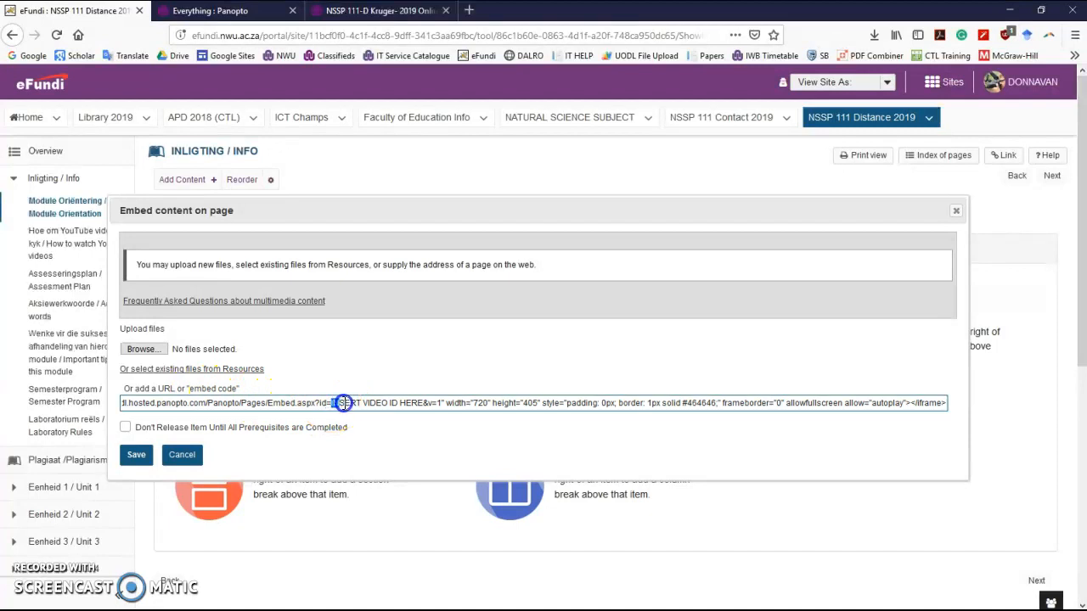
{"action": "left_click_drag", "start_coordinate": [421, 403], "coordinate": [423, 404]}
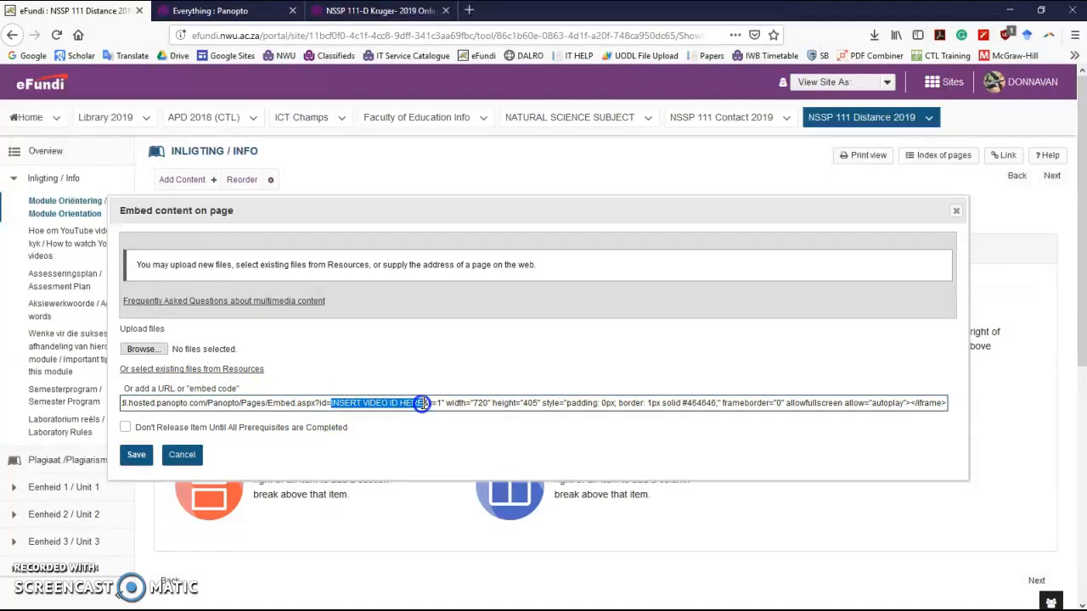
{"action": "left_click", "coordinate": [366, 14]}
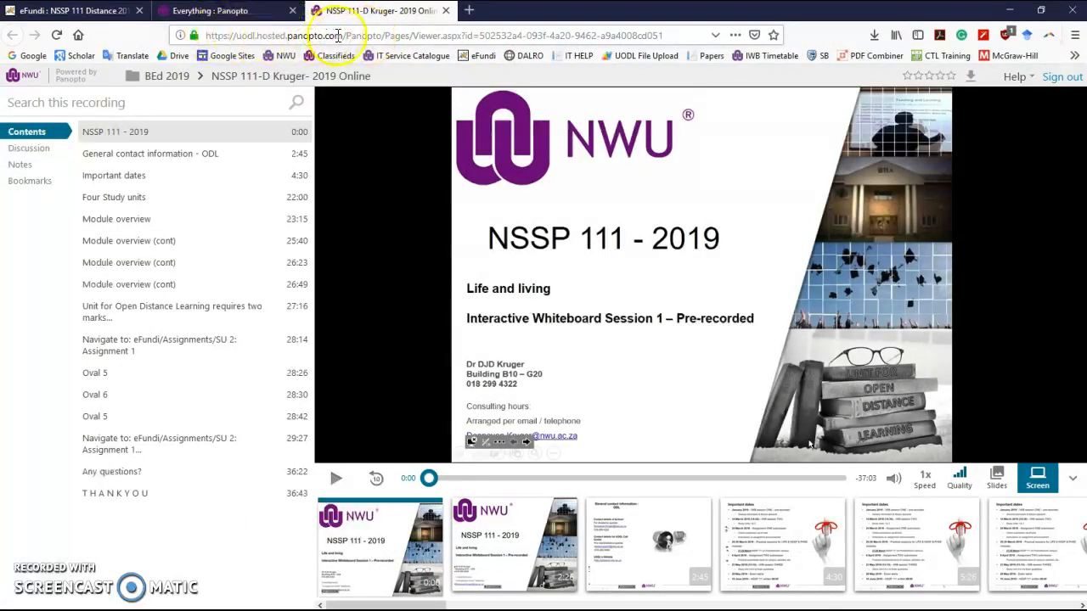
{"action": "left_click", "coordinate": [479, 36]}
{"action": "left_click_drag", "start_coordinate": [483, 35], "coordinate": [631, 34]}
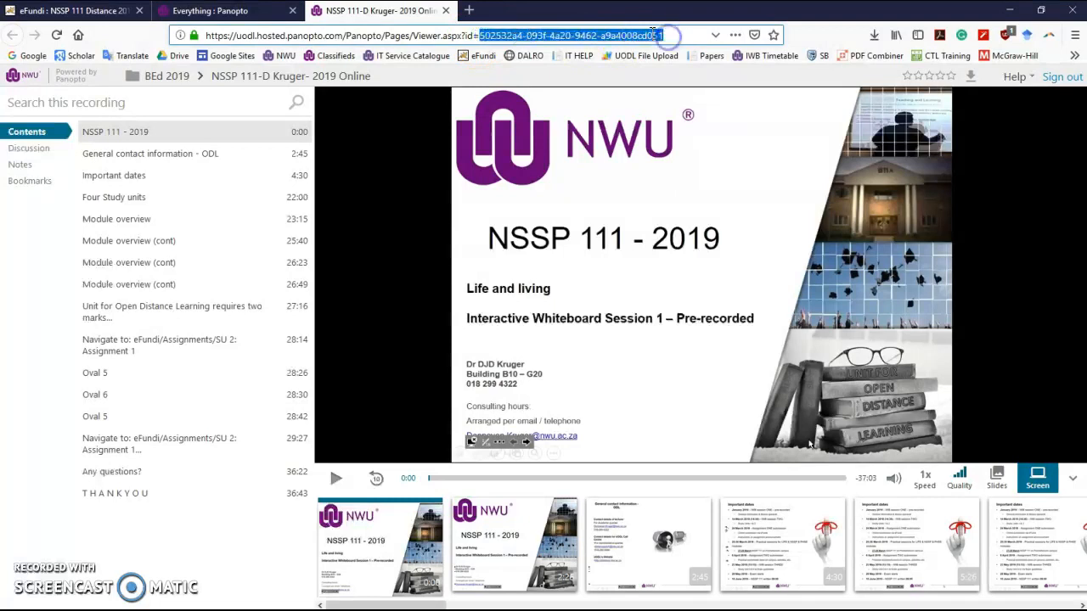
{"action": "right_click", "coordinate": [659, 35]}
{"action": "left_click", "coordinate": [676, 78]}
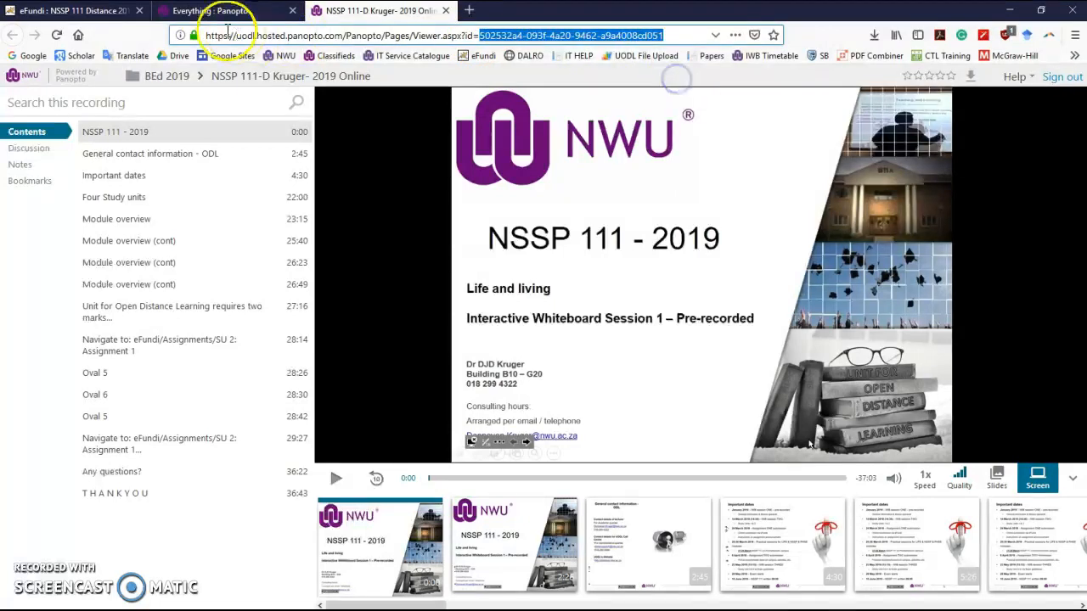
Step: Replace the INSERT VIDEO ID HERE placeholder in the eFundi embed code with the copied ID 502532a4-093f-4a20-9462-a9a4008cd051
{"action": "left_click", "coordinate": [80, 10]}
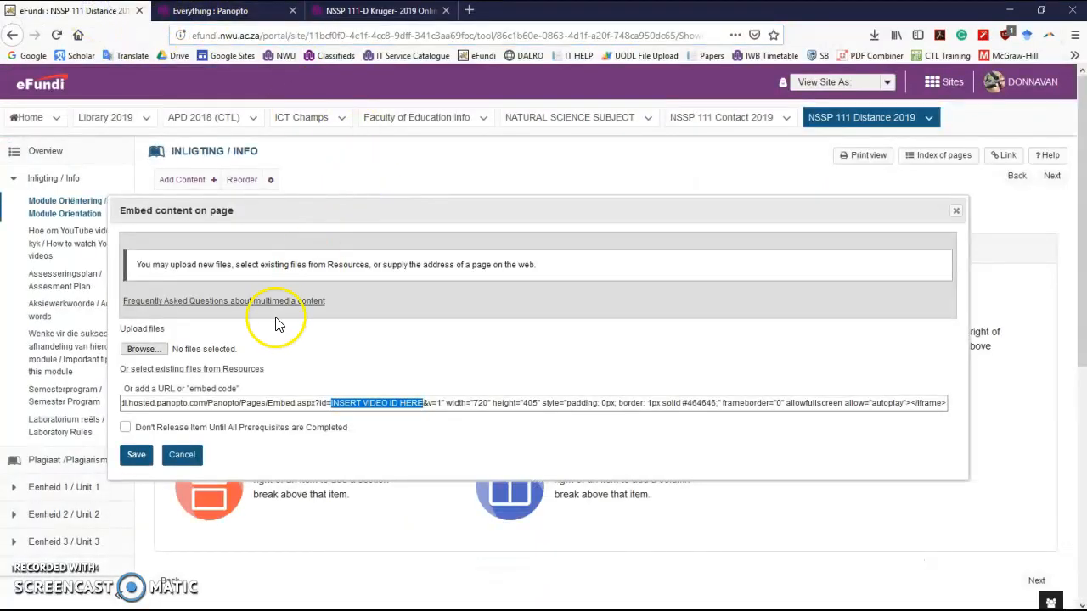
{"action": "left_click", "coordinate": [346, 404]}
{"action": "left_click", "coordinate": [333, 404]}
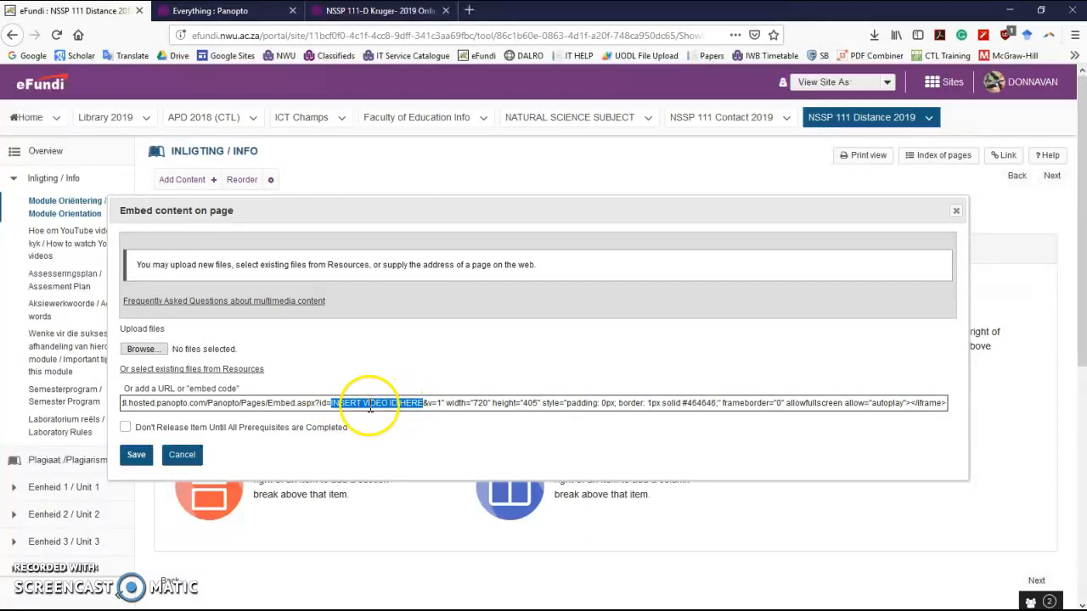
{"action": "right_click", "coordinate": [378, 402]}
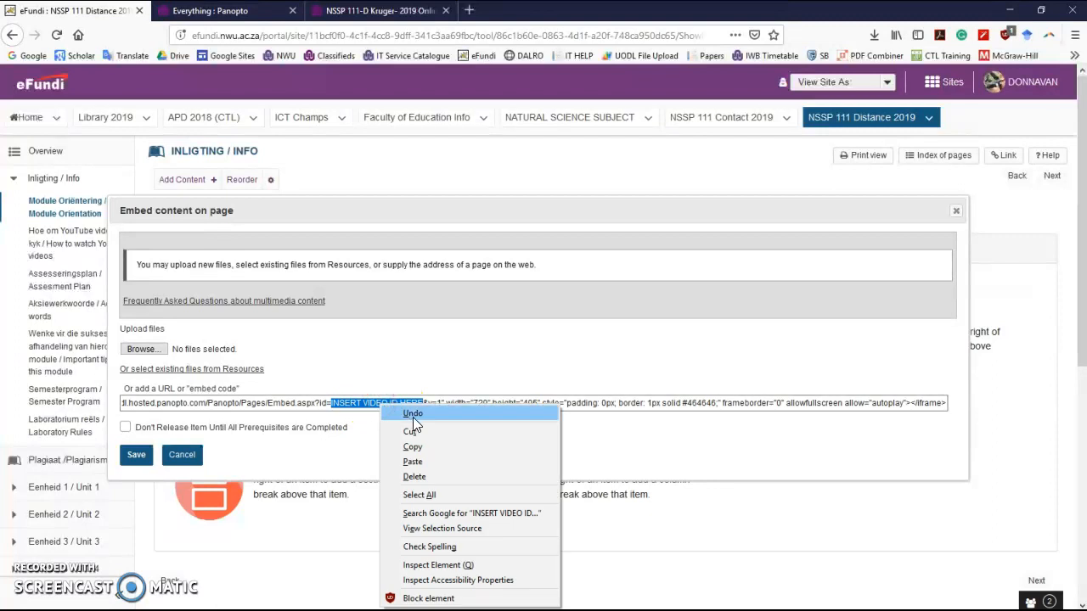
{"action": "left_click", "coordinate": [414, 462]}
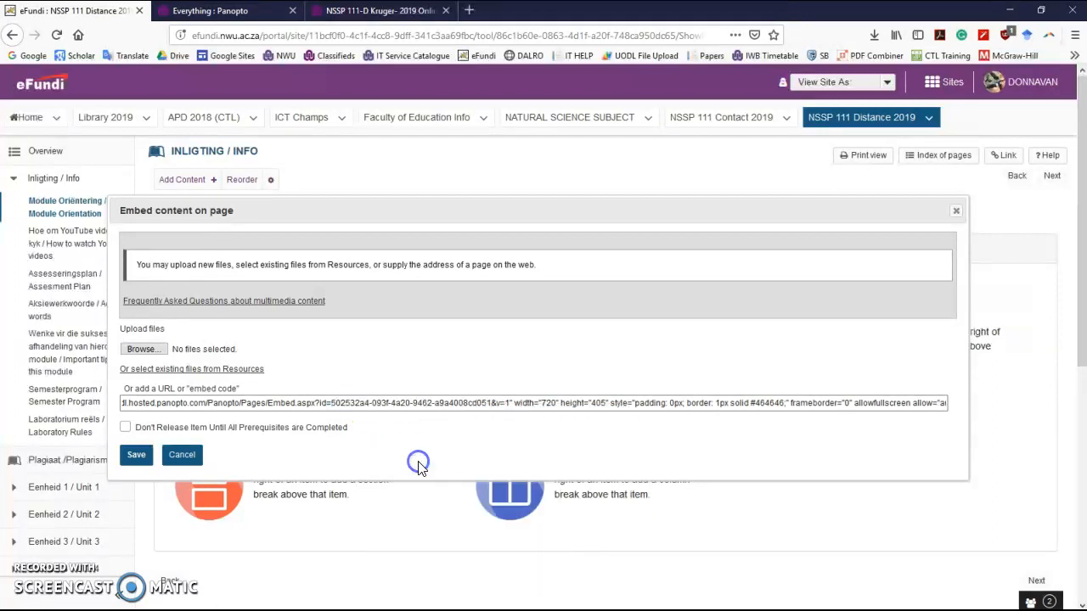
{"action": "left_click", "coordinate": [332, 403]}
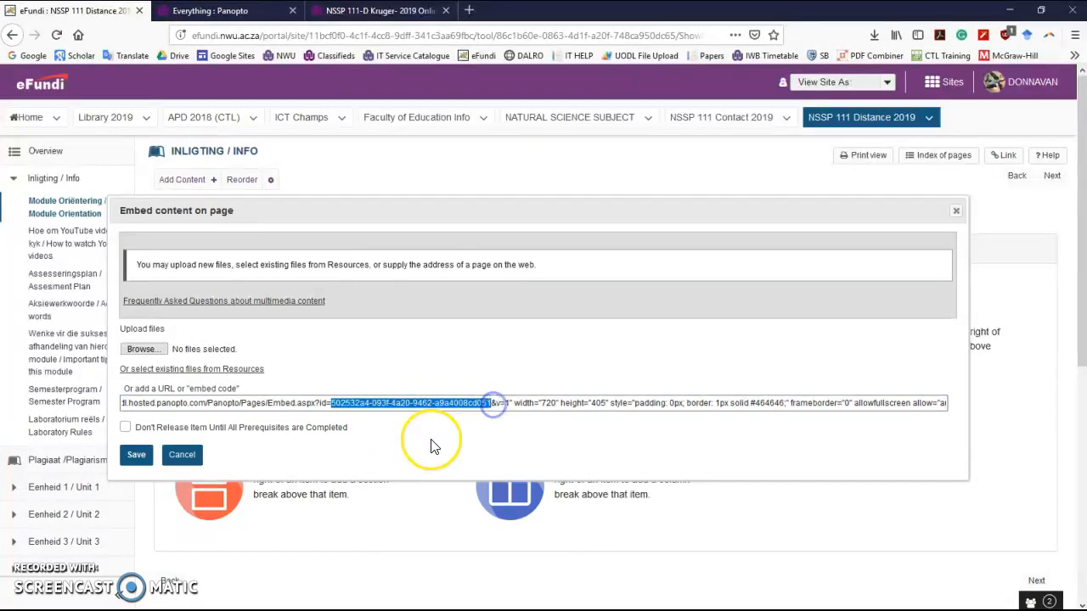
{"action": "left_click", "coordinate": [503, 402]}
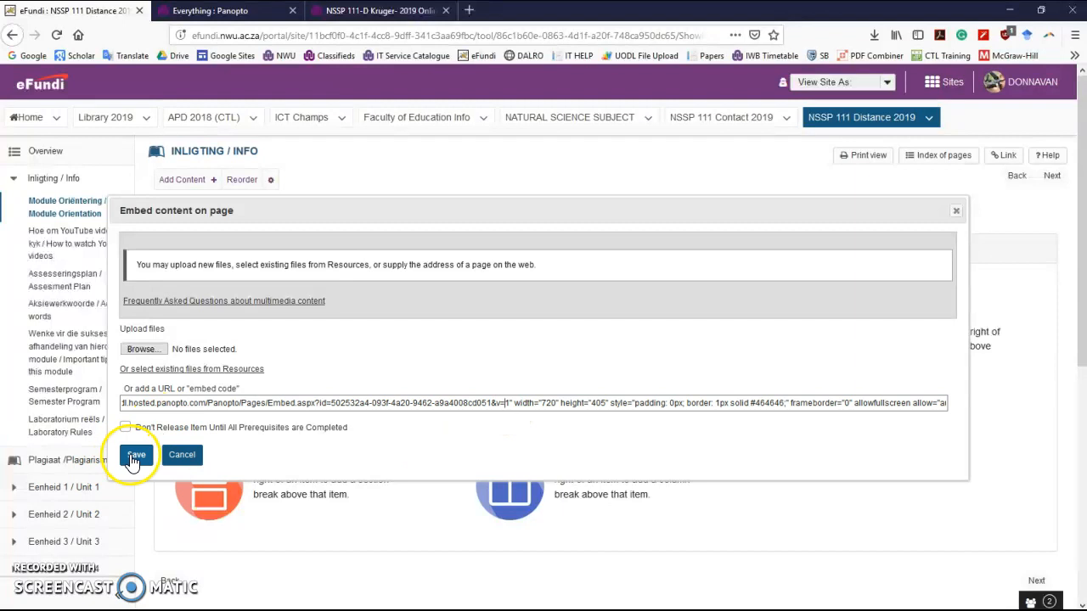
Step: Save the embed code, preview the recording and save the embedded video to the Module Orientation page
{"action": "left_click", "coordinate": [132, 458]}
{"action": "scroll", "coordinate": [376, 400], "scroll_direction": "down", "scroll_amount": 3}
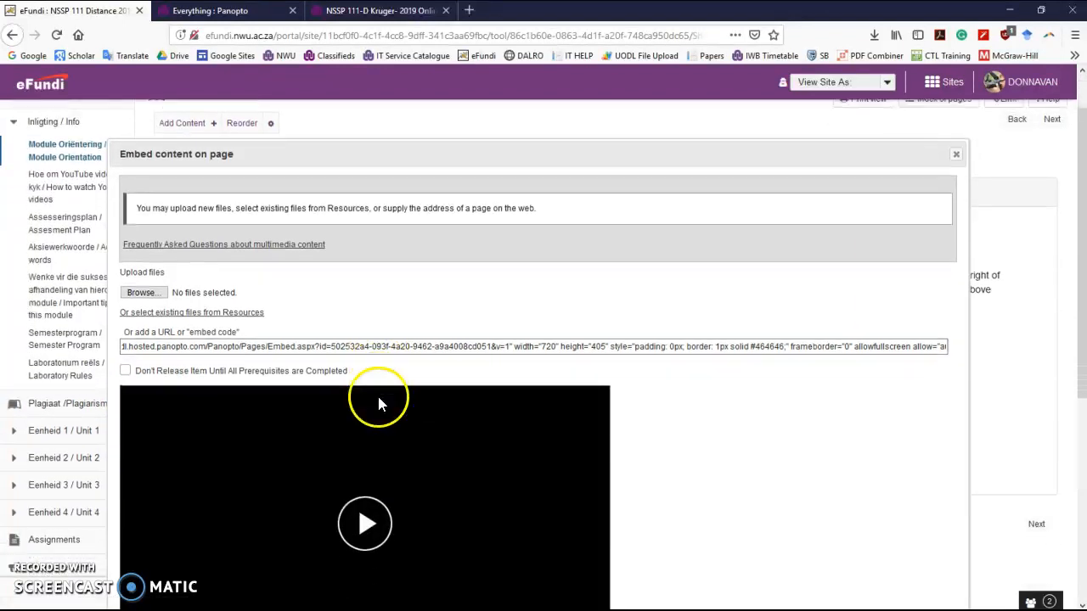
{"action": "scroll", "coordinate": [665, 414], "scroll_direction": "down", "scroll_amount": 1}
{"action": "left_click", "coordinate": [399, 304]}
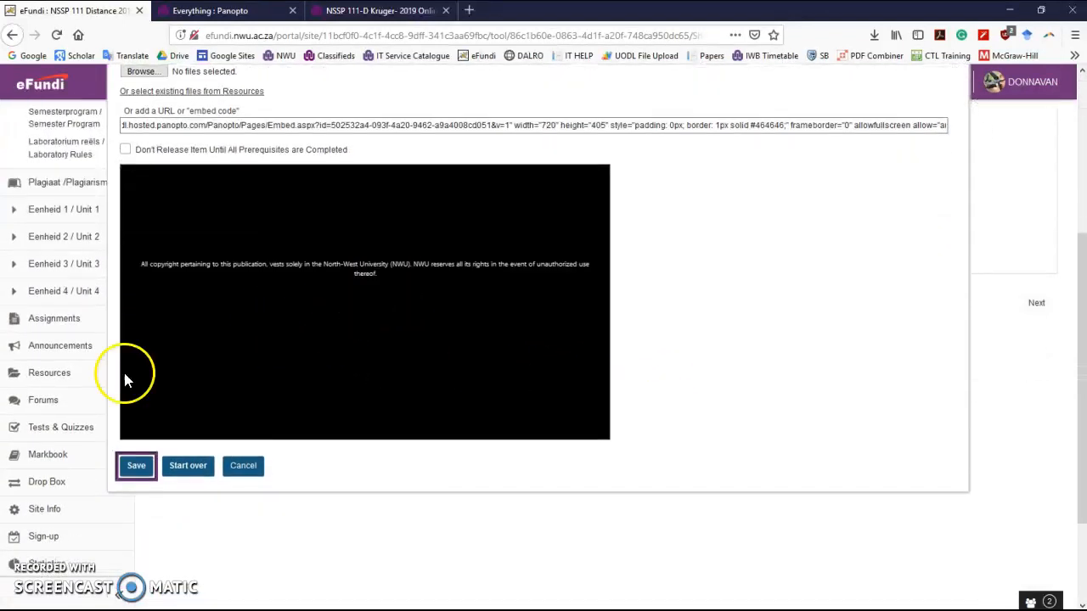
{"action": "left_click", "coordinate": [133, 468]}
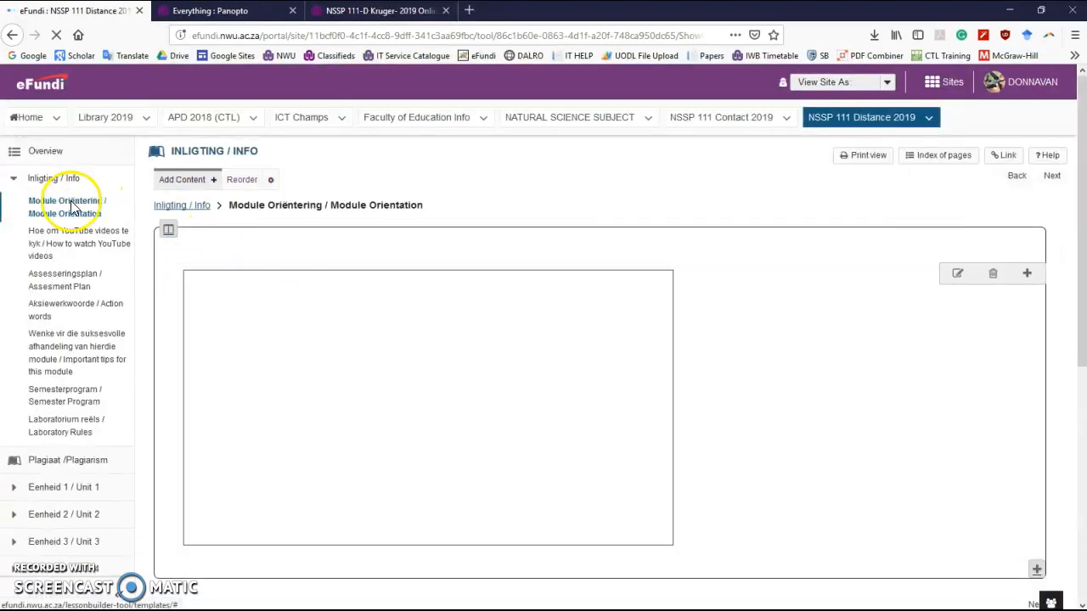
Step: Go to the top-level Inligting / Info page and reopen its Module Orientation subpage
{"action": "left_click", "coordinate": [45, 179]}
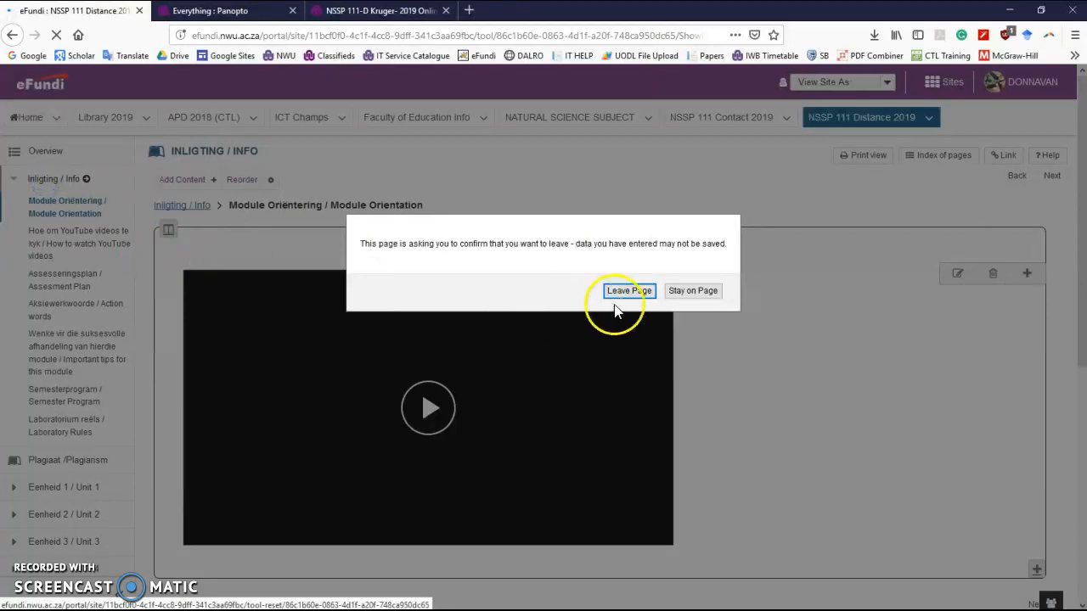
{"action": "left_click", "coordinate": [630, 288]}
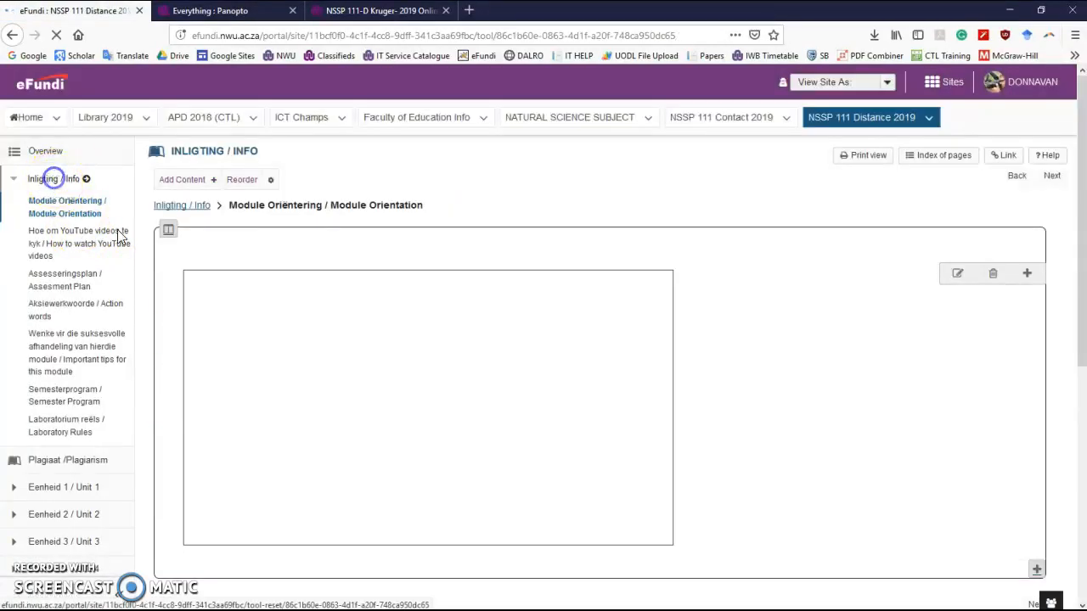
{"action": "left_click", "coordinate": [53, 179]}
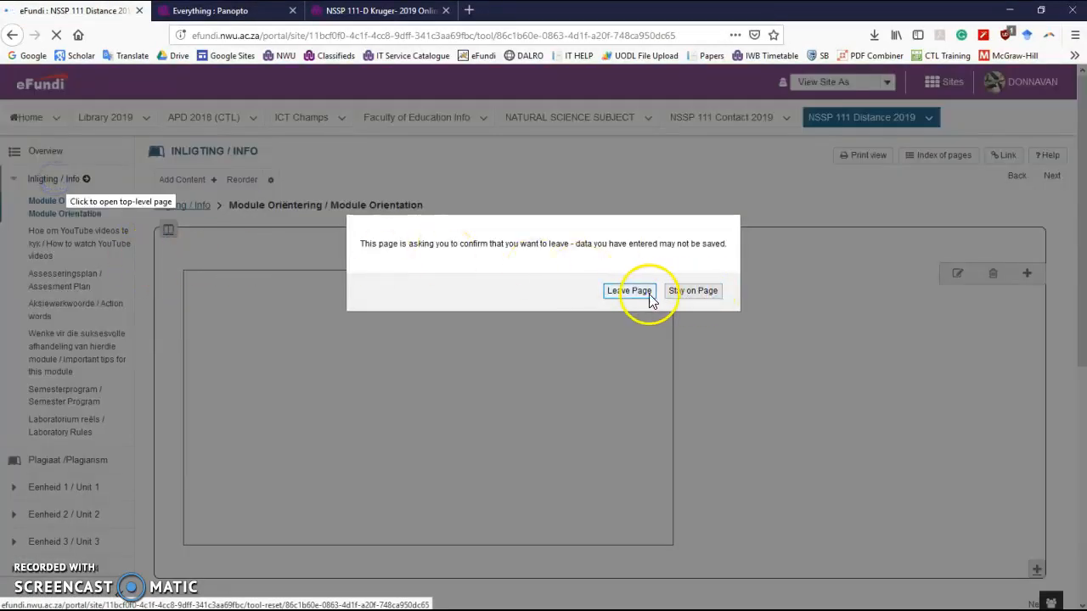
{"action": "left_click", "coordinate": [630, 291]}
{"action": "left_click", "coordinate": [53, 181]}
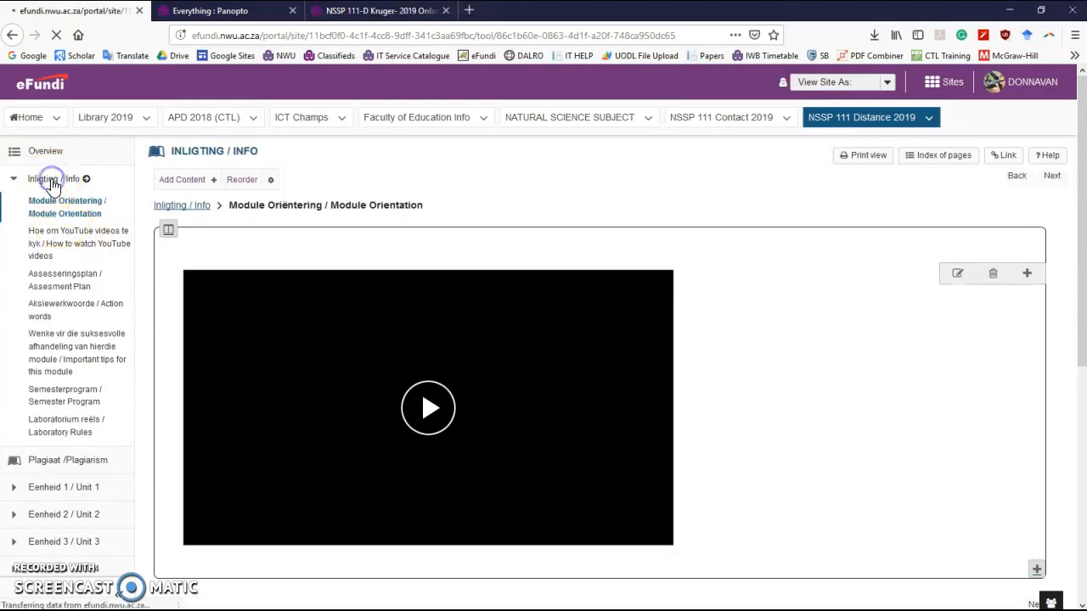
{"action": "left_click", "coordinate": [45, 153]}
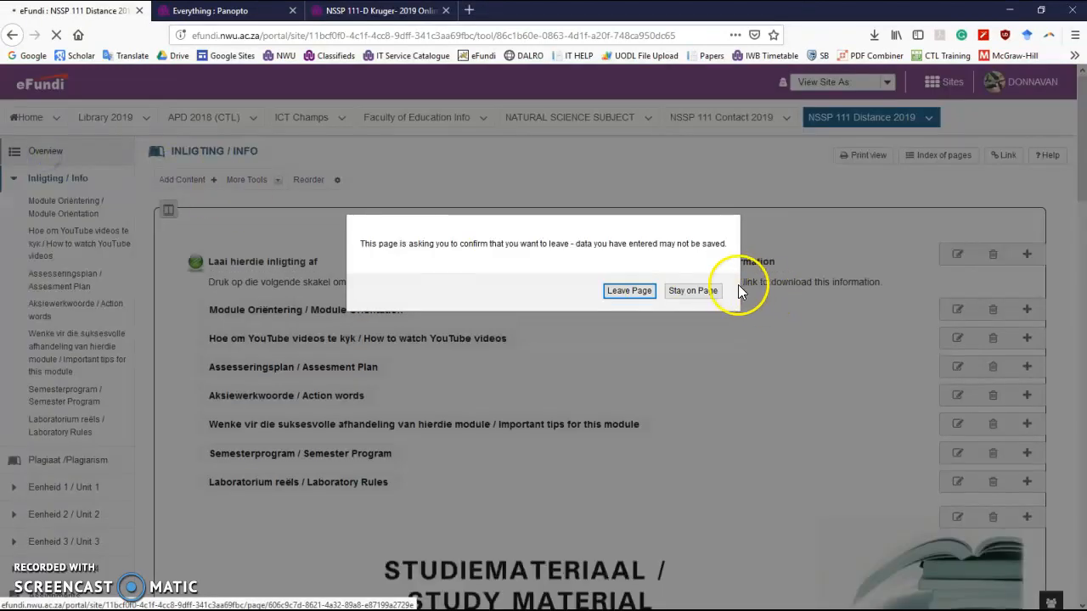
{"action": "left_click", "coordinate": [693, 291]}
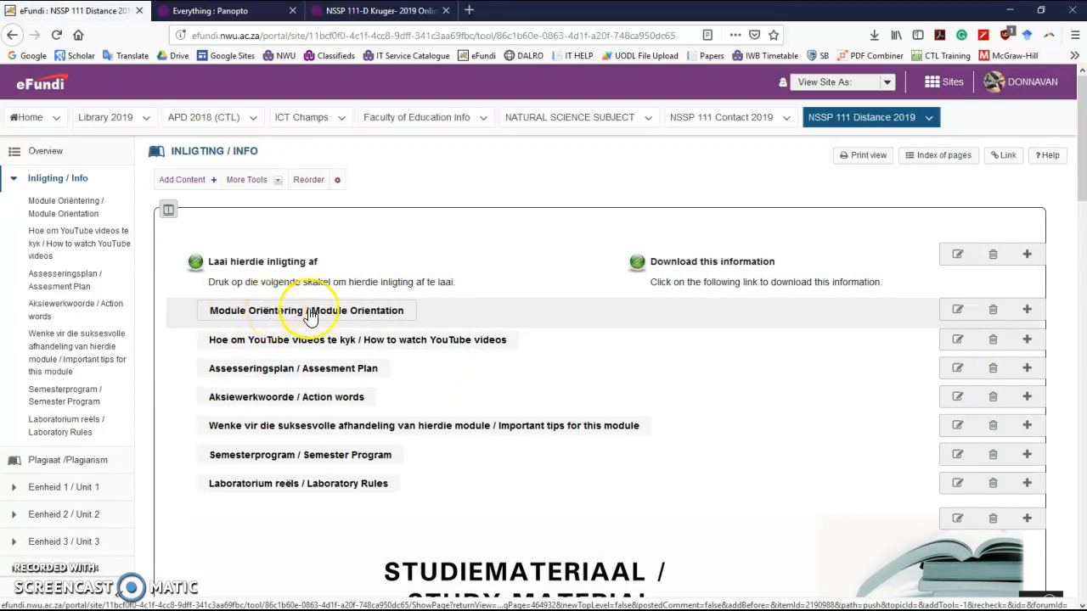
{"action": "left_click", "coordinate": [387, 313]}
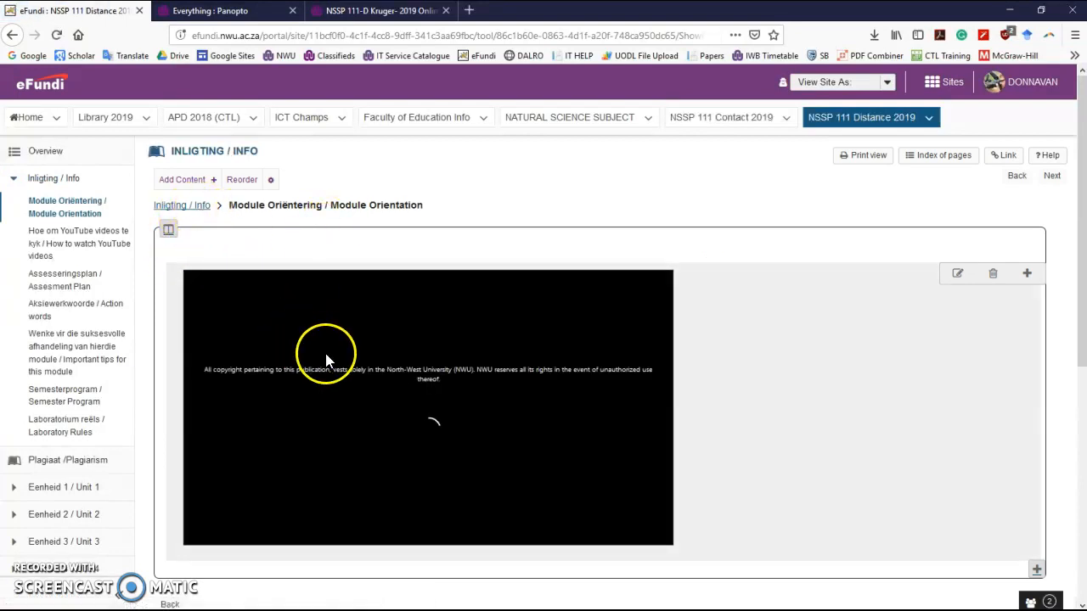
Step: Play the embedded NSSP 111 recording on the Module Orientation page, skip ahead to about 33:27 and pause it
{"action": "scroll", "coordinate": [631, 315], "scroll_direction": "down", "scroll_amount": 2}
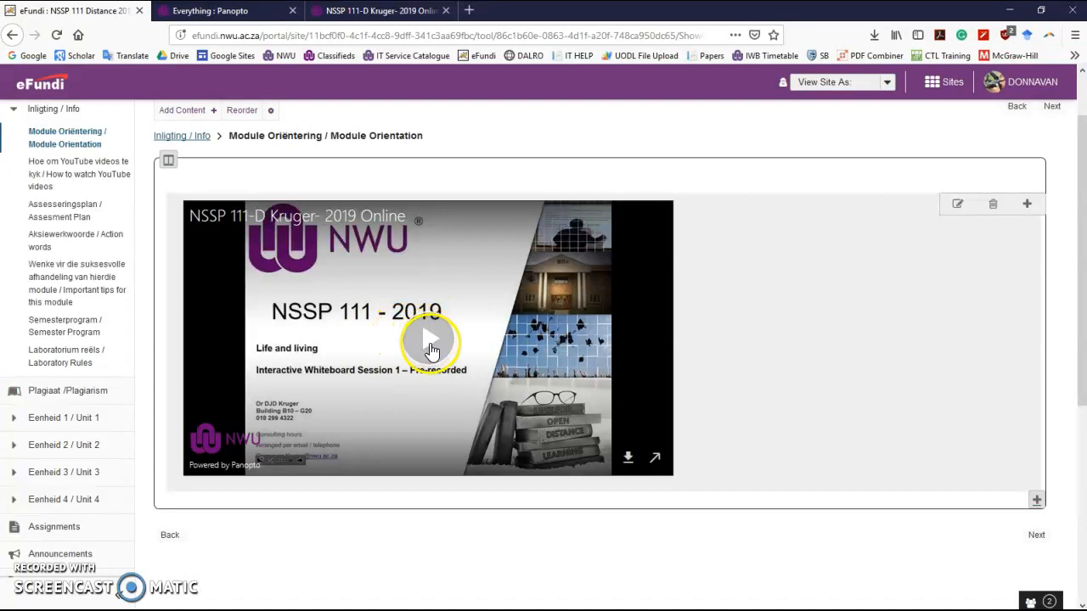
{"action": "left_click", "coordinate": [431, 344]}
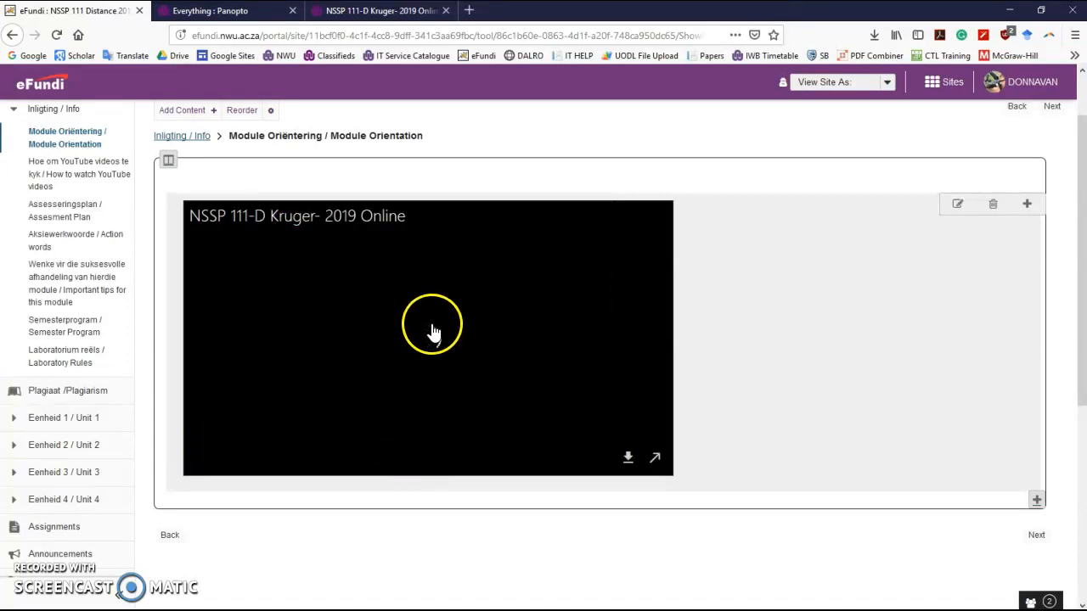
{"action": "left_click", "coordinate": [391, 335]}
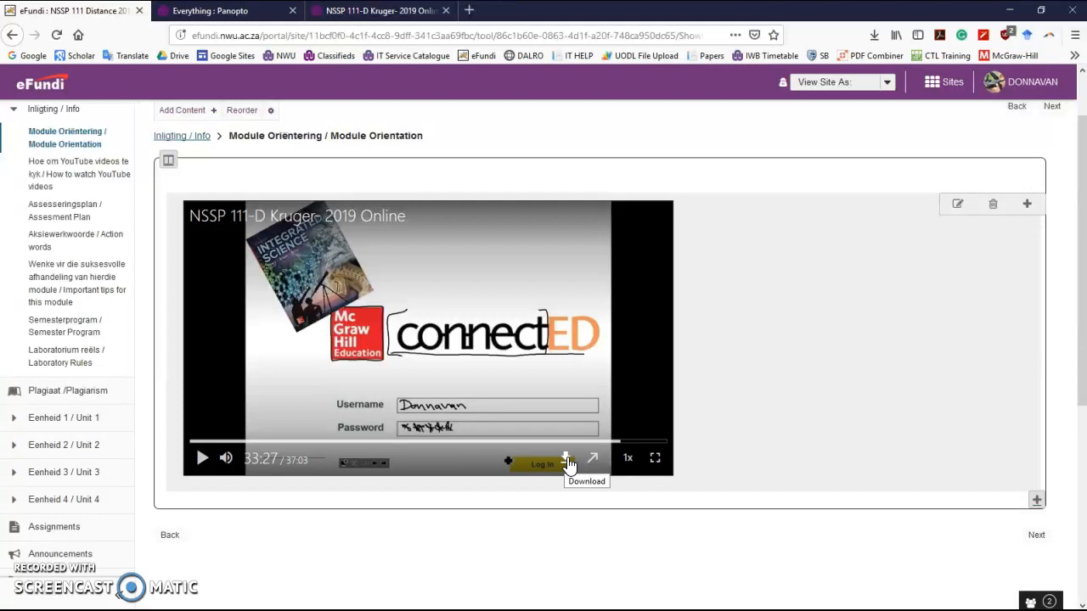
Step: Collapse the Inligting / Info subpages in the site navigation and look over the Module Orientation page
{"action": "scroll", "coordinate": [61, 243], "scroll_direction": "up", "scroll_amount": 2}
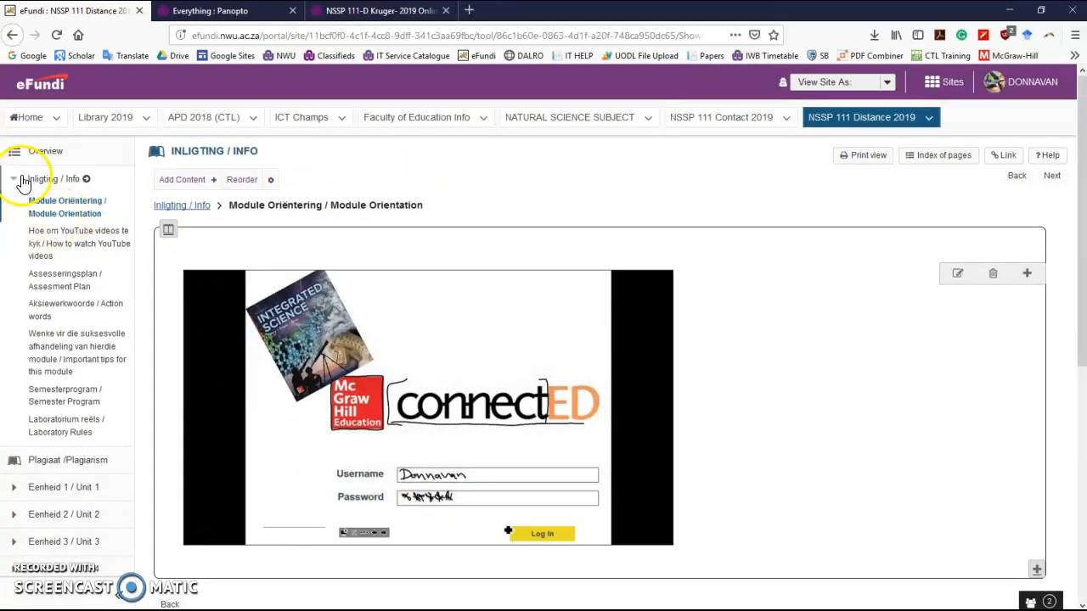
{"action": "left_click", "coordinate": [12, 183]}
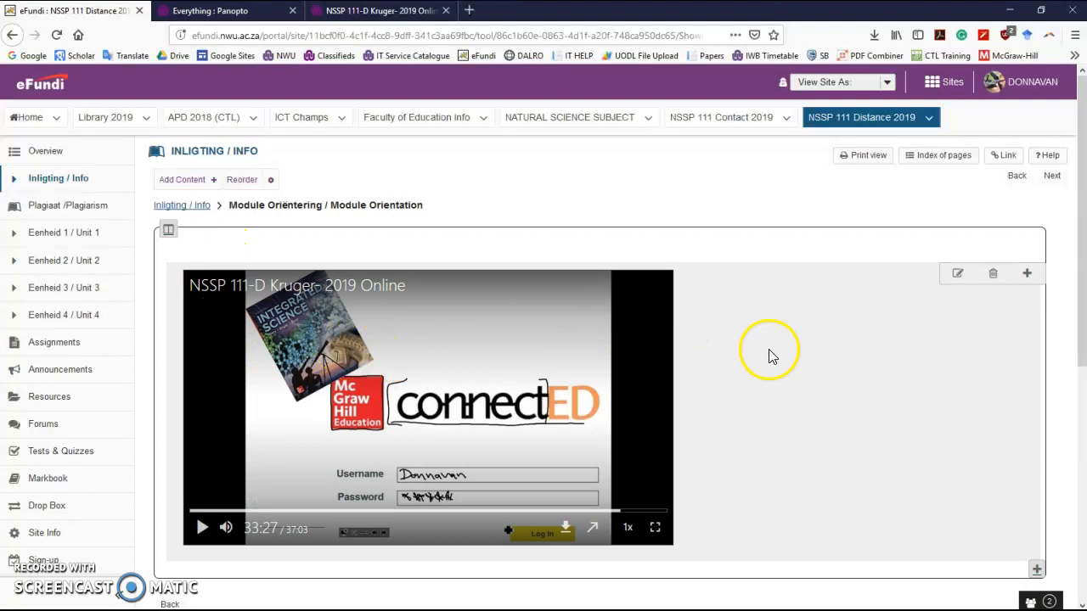
{"action": "scroll", "coordinate": [782, 395], "scroll_direction": "down", "scroll_amount": 2}
{"action": "scroll", "coordinate": [756, 340], "scroll_direction": "down", "scroll_amount": 2}
{"action": "scroll", "coordinate": [752, 370], "scroll_direction": "up", "scroll_amount": 2}
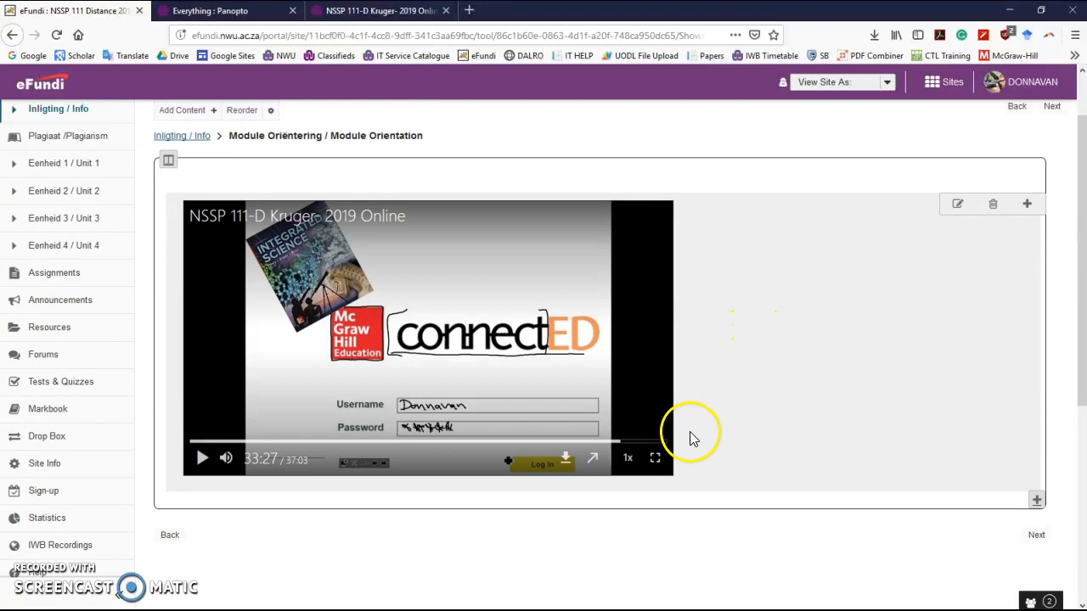
Step: View the options for adding content to the Module Orientation page and close them without choosing one
{"action": "scroll", "coordinate": [775, 358], "scroll_direction": "up", "scroll_amount": 3}
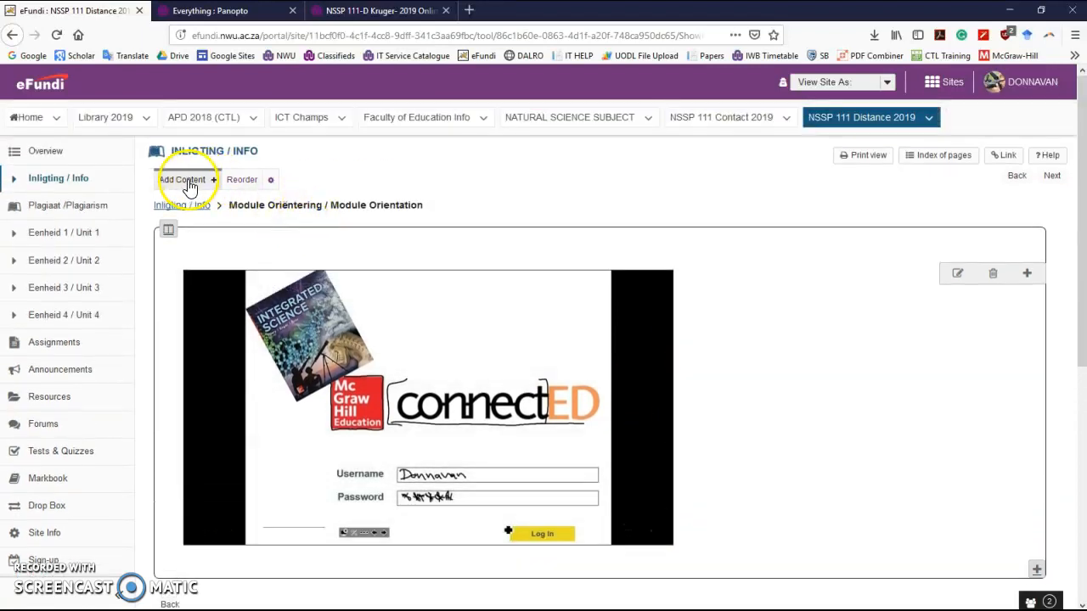
{"action": "left_click", "coordinate": [181, 180]}
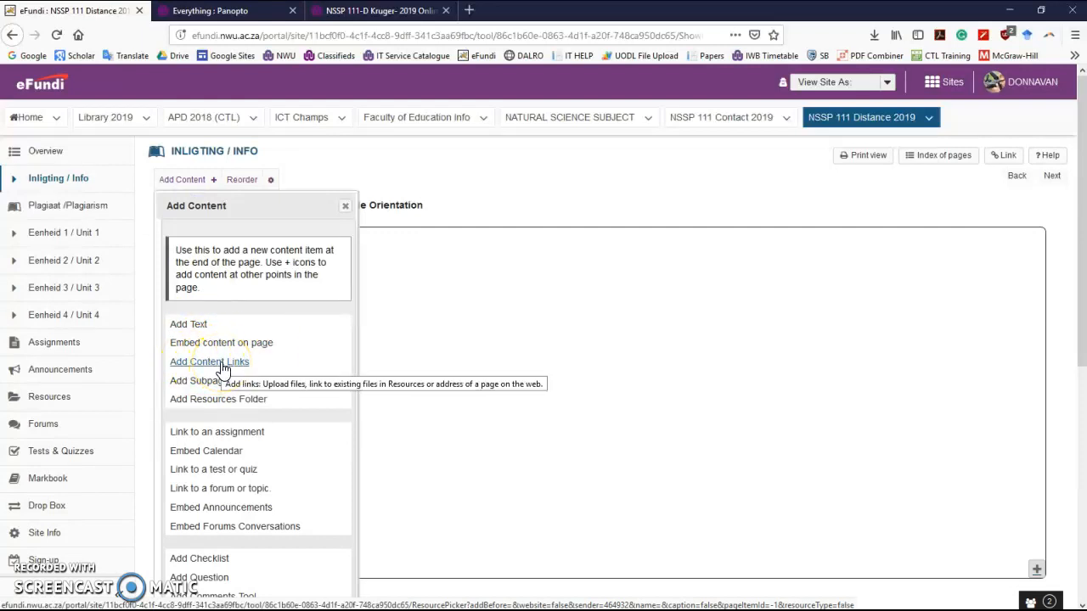
{"action": "left_click", "coordinate": [344, 205]}
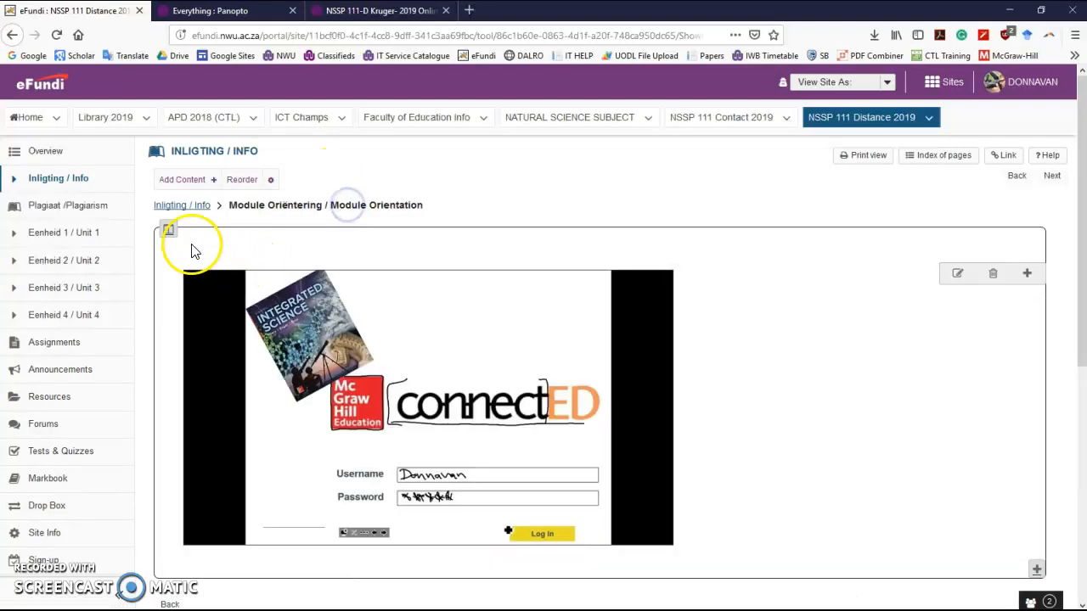